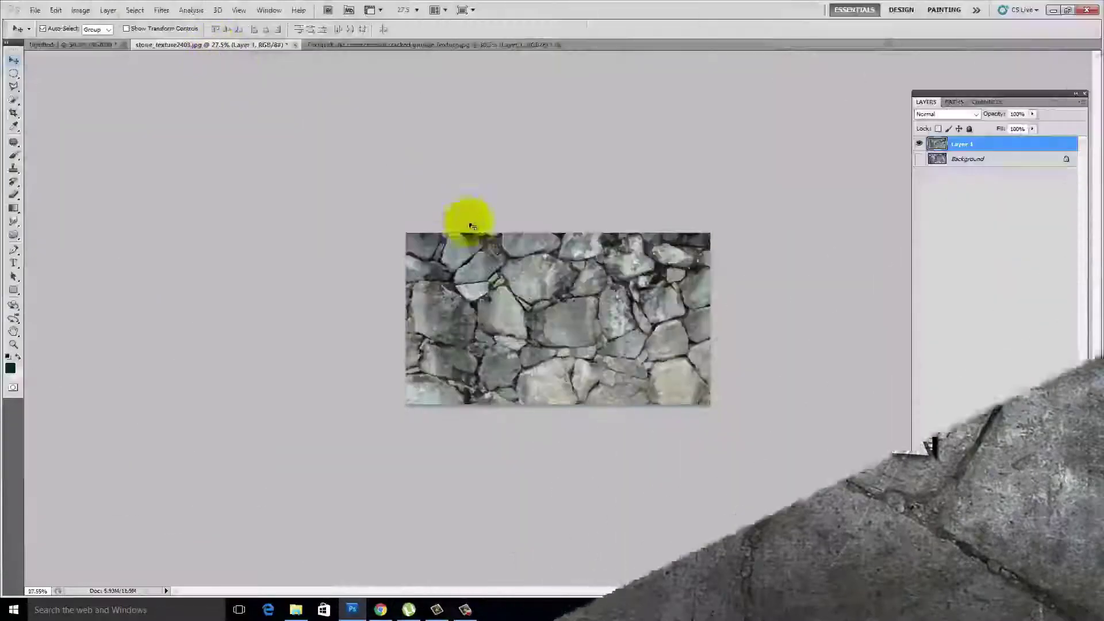
- Import the stone texture into the teal document as a hidden layer and make white the foreground colour
mouse_move(505, 278)
left_mouse_down()
mouse_move(450, 276)
mouse_move(462, 240)
left_mouse_up()
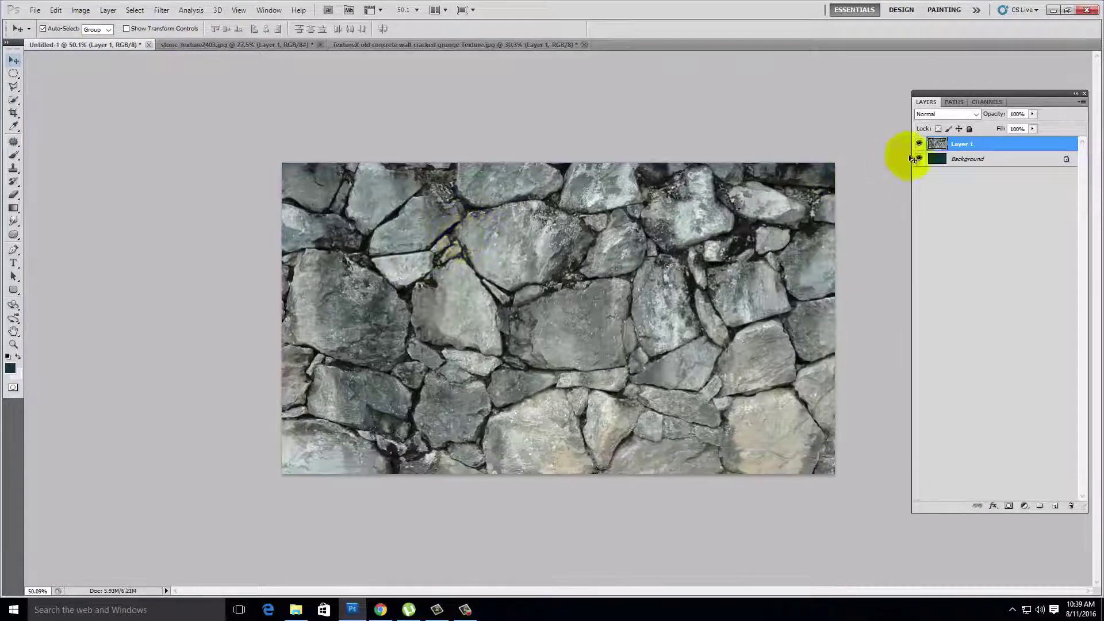
left_click(919, 144)
left_click(10, 368)
left_click(783, 150)
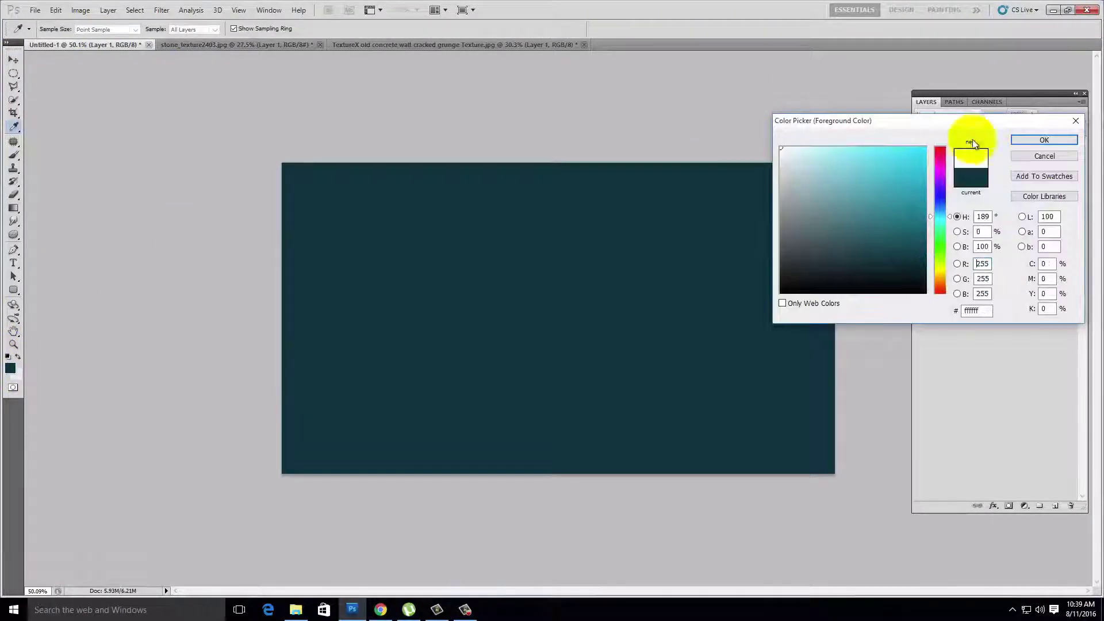
left_click(1042, 136)
left_click(13, 263)
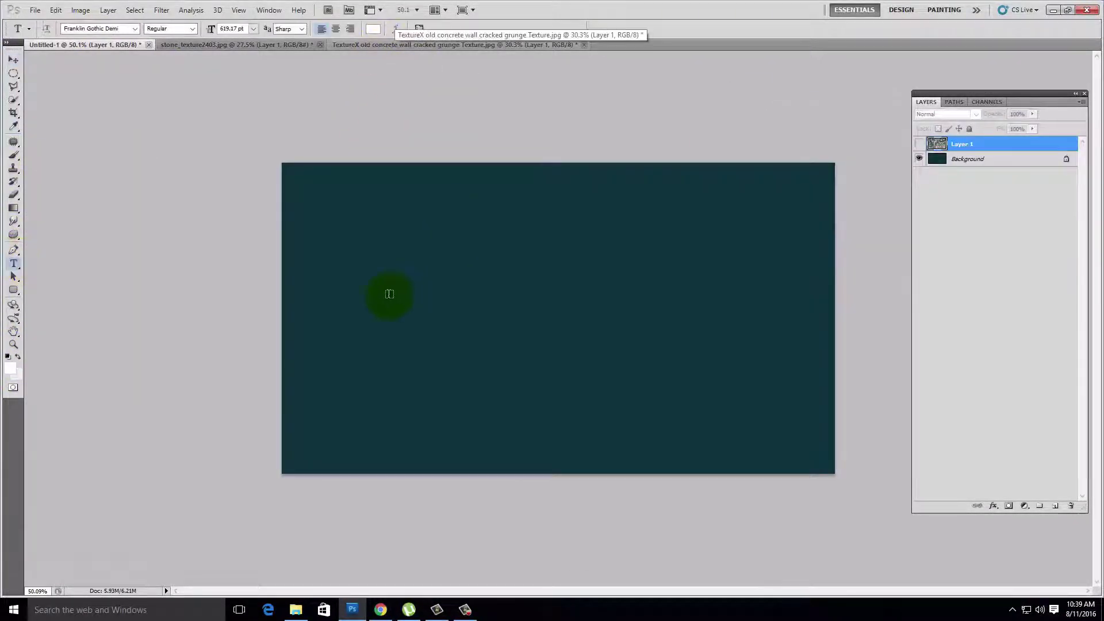
- Type the word FINE in large white letters across the middle of the canvas
left_click(383, 298)
type("FINE")
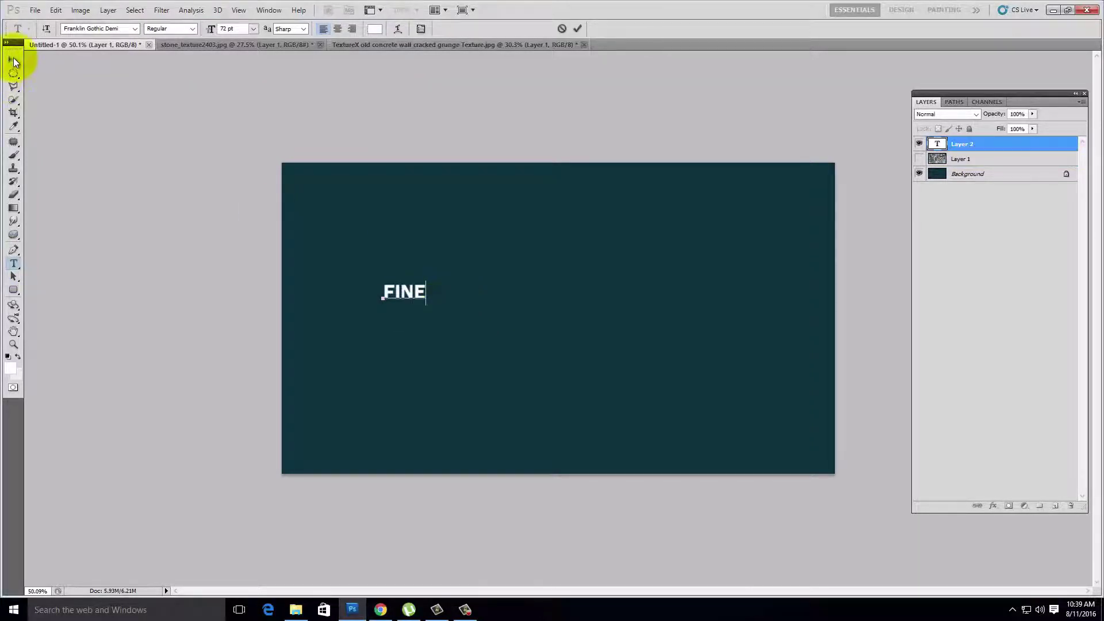
left_click(429, 279)
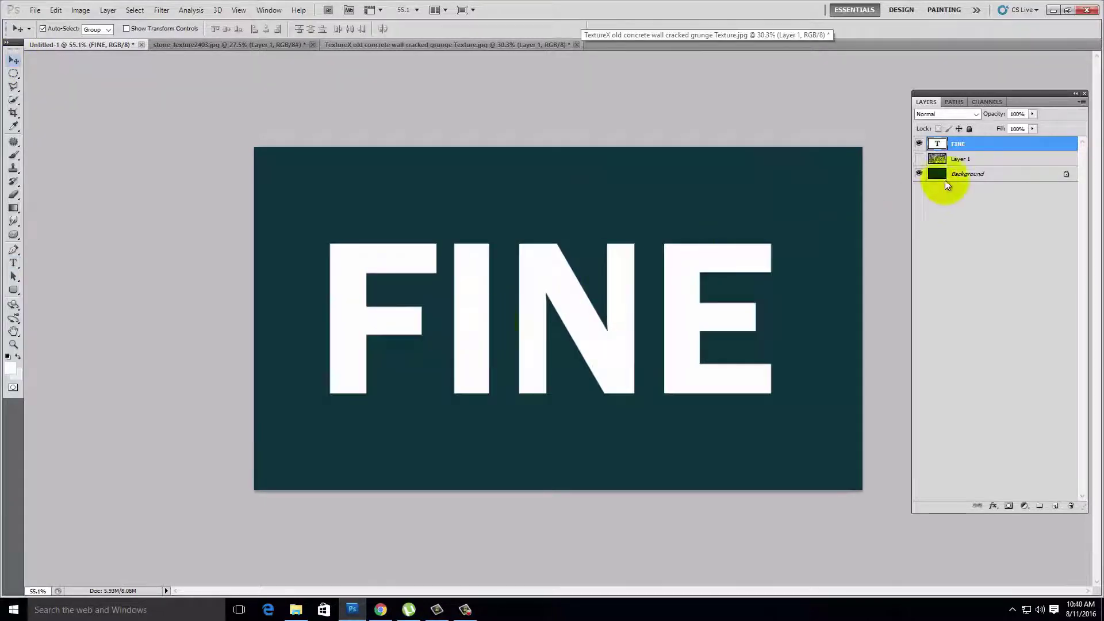
- Show the stone layer and add a new Layer 2 above it filled with solid black
left_click(920, 159)
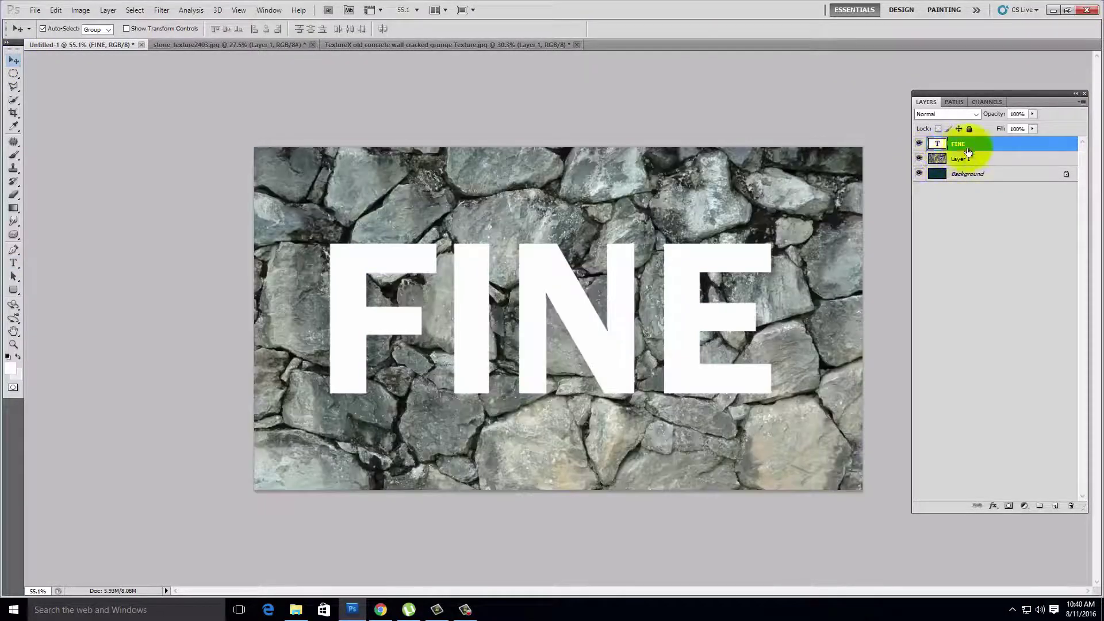
left_click(997, 165)
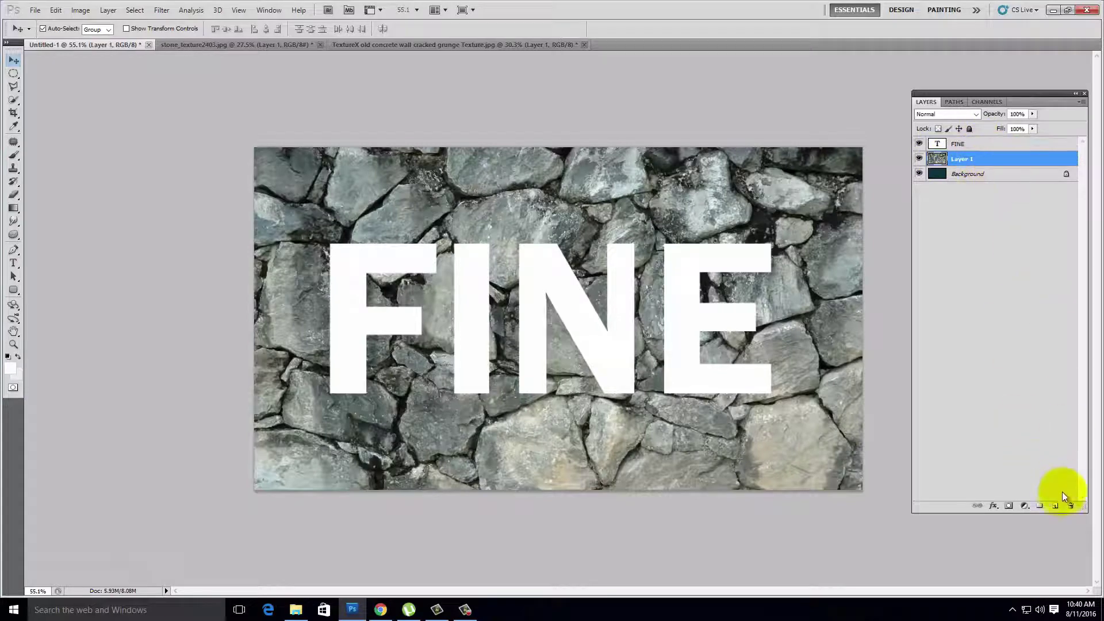
left_click(1056, 507)
left_click(11, 370)
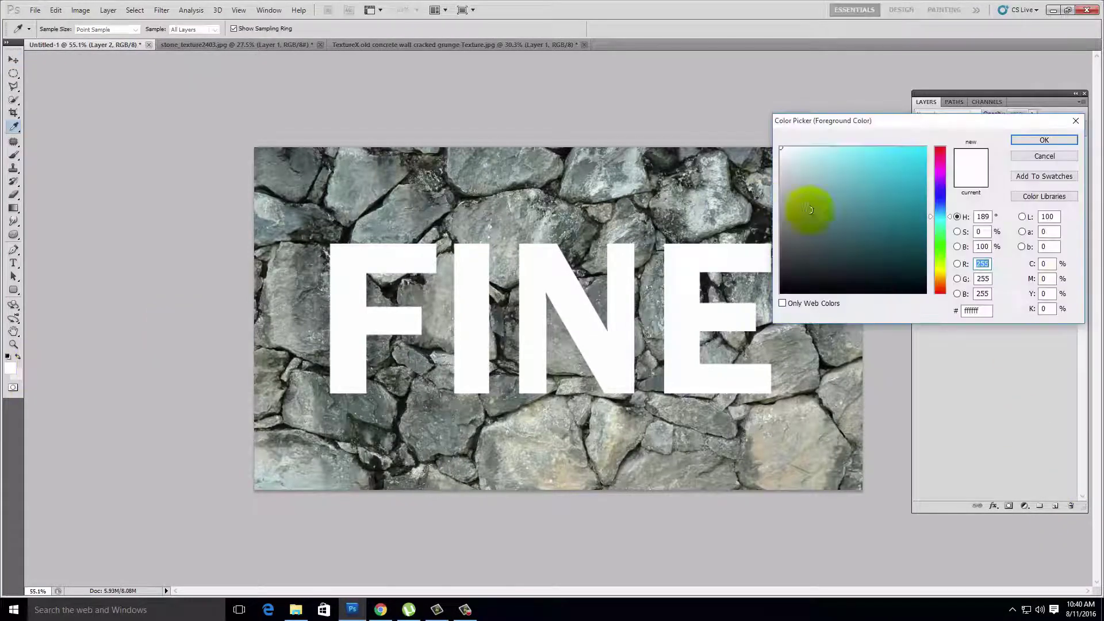
left_click(781, 319)
left_click(1020, 138)
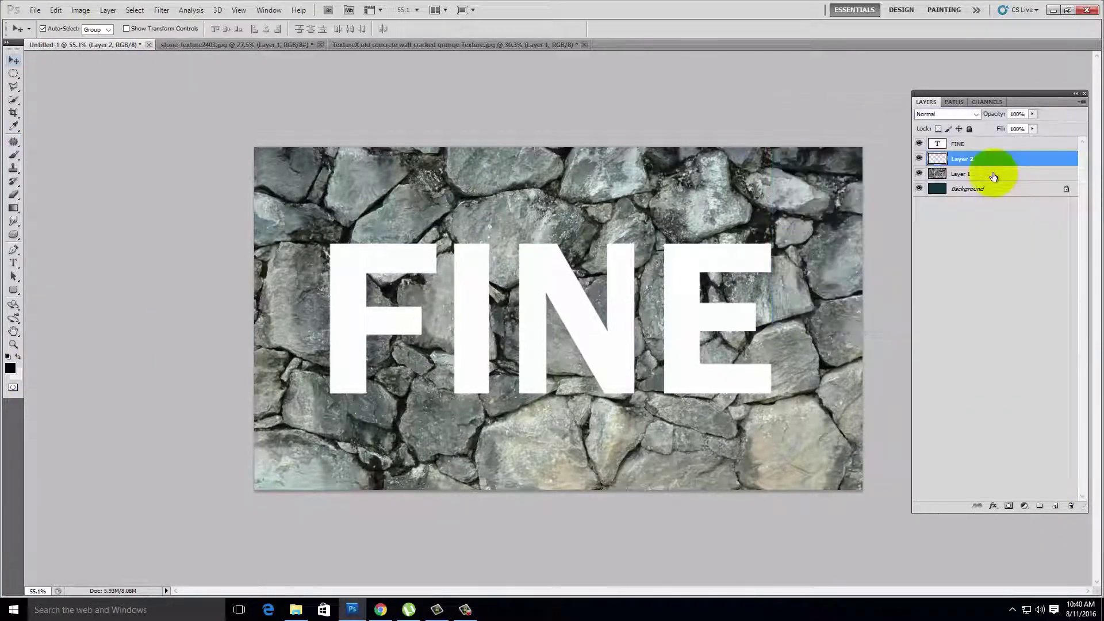
key("alt+BackSpace")
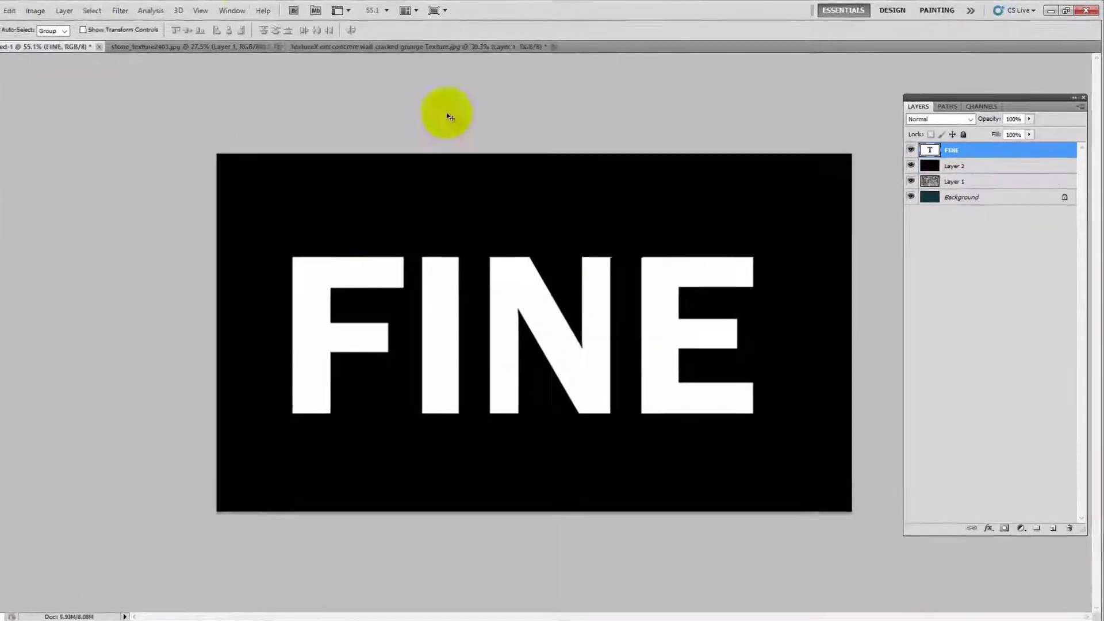
- Rasterize the FINE type layer and start a triangular Pen path on the F
left_click(977, 143)
right_click(1016, 146)
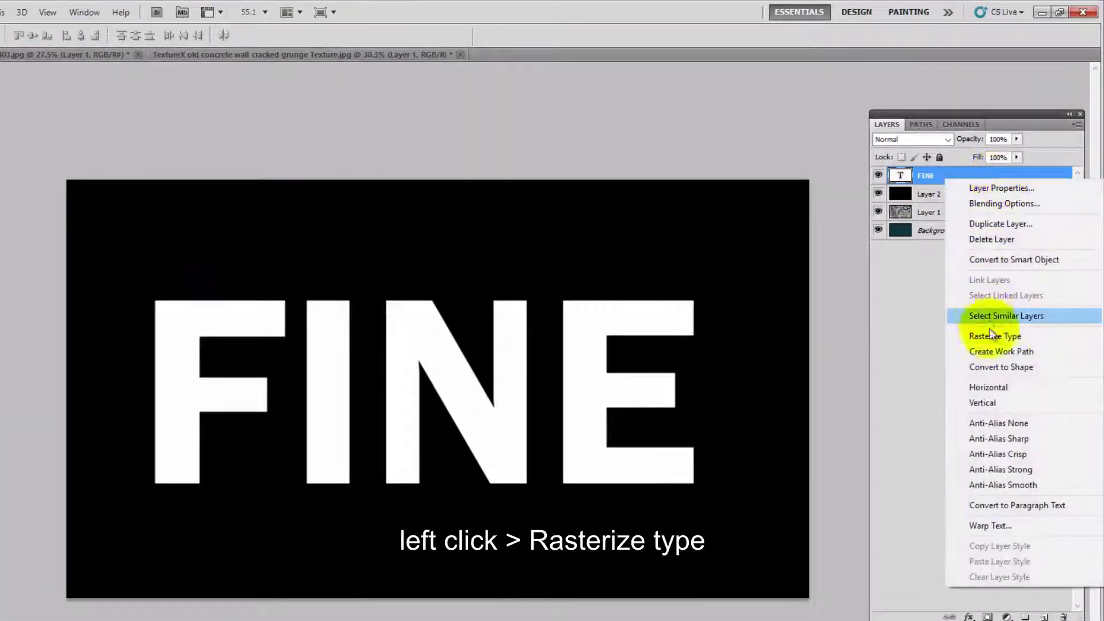
left_click(995, 337)
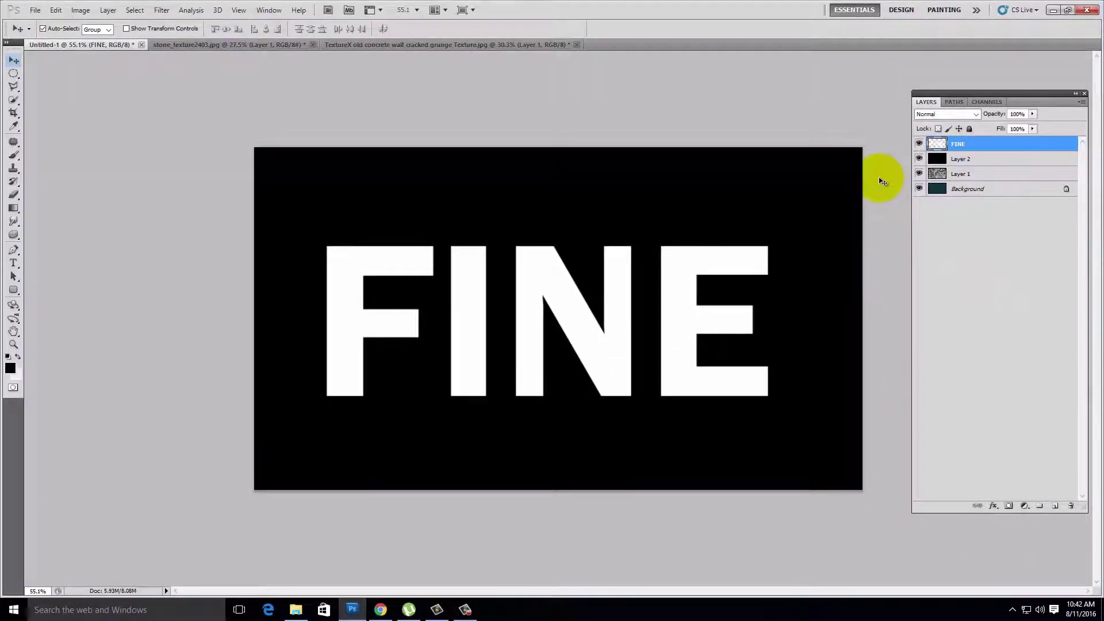
key("p")
scroll(339, 220, "up", 1)
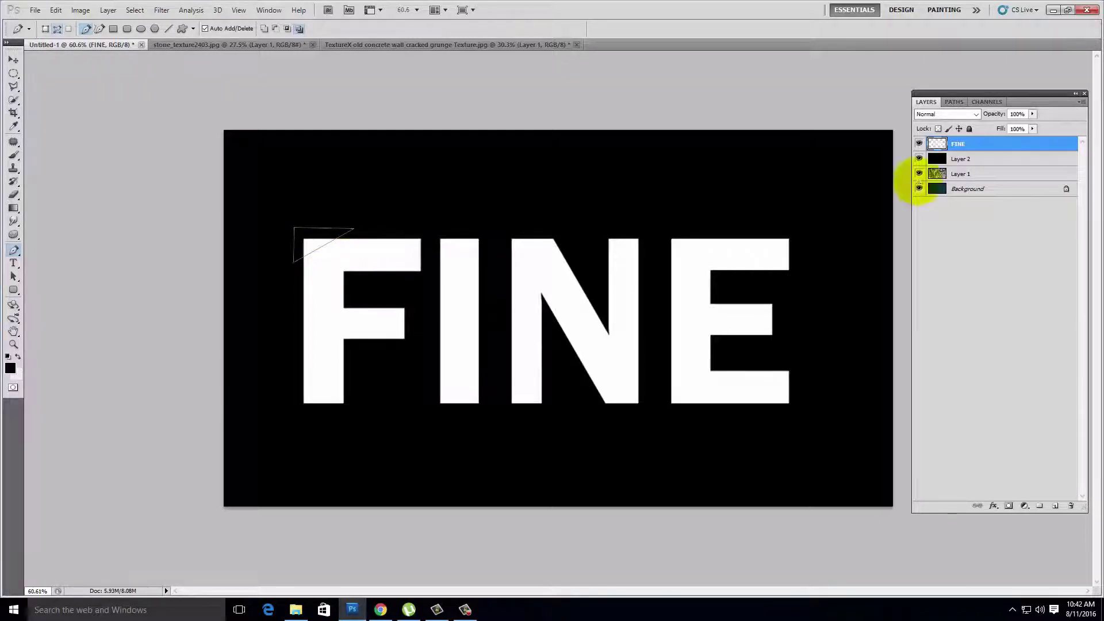
- Cut the outlined pieces of FINE onto their own layers, then select Layers 3–15
key("ctrl+Return")
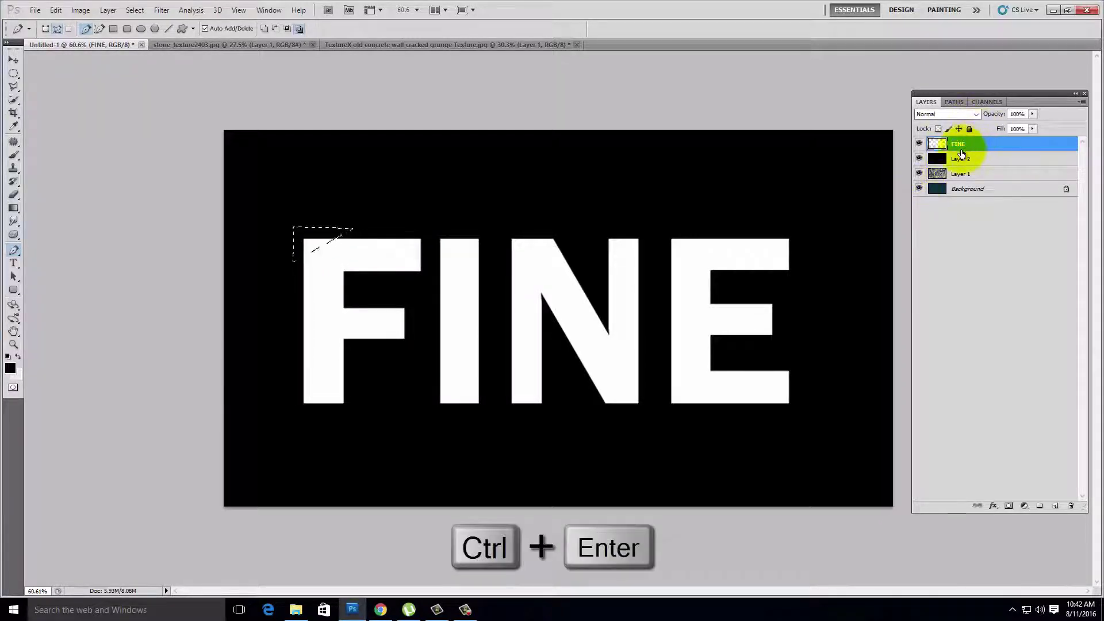
key("ctrl+shift+j")
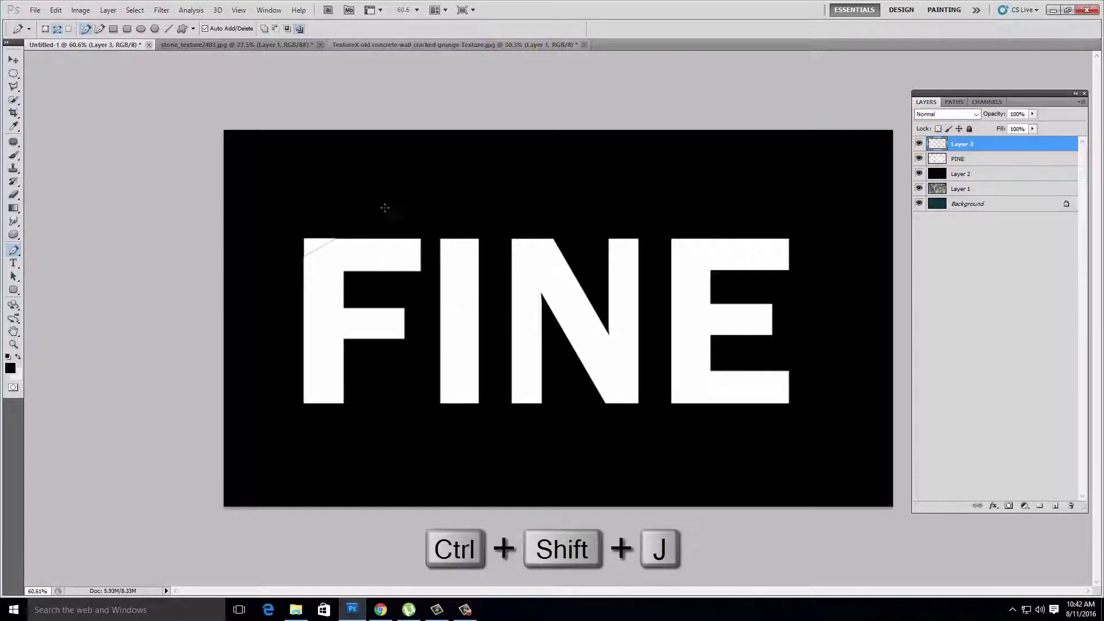
key("ctrl+plus")
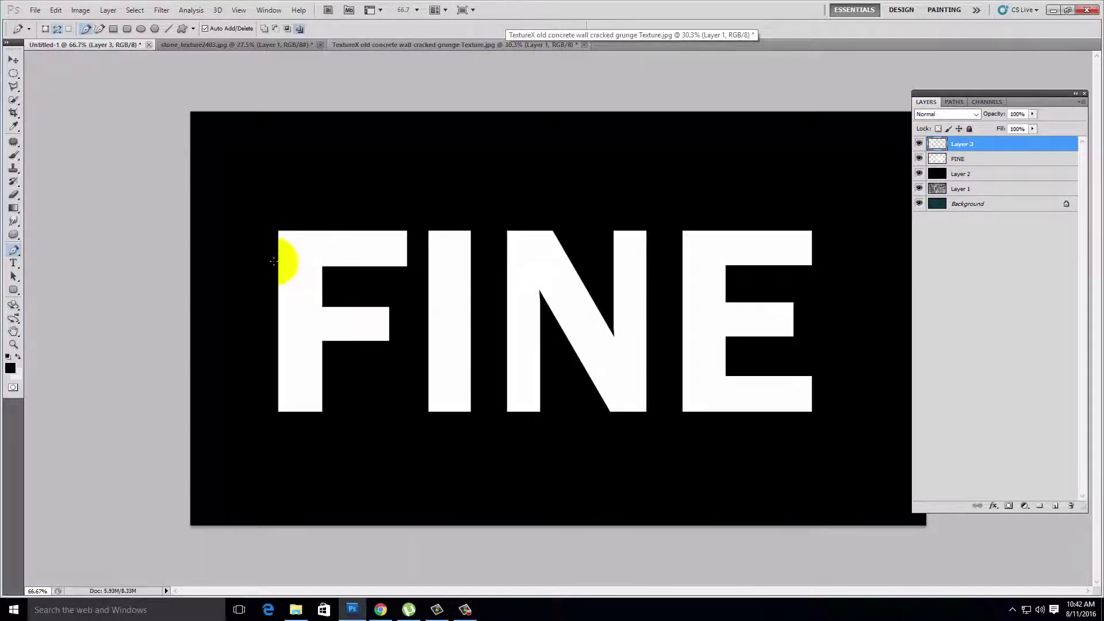
left_click(273, 260)
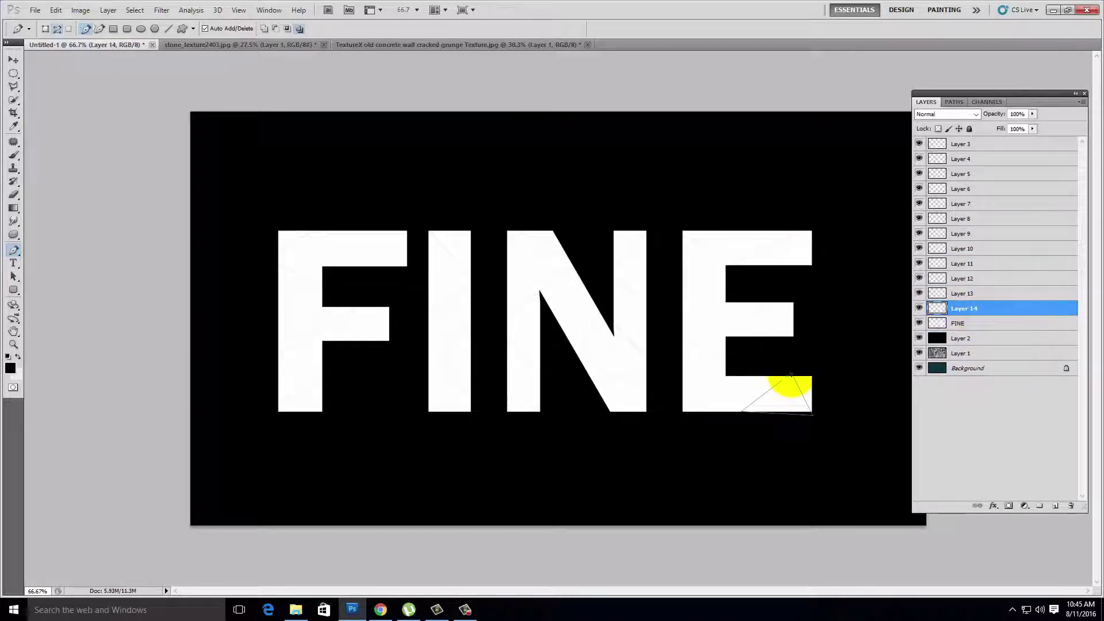
left_click(974, 145, "shift")
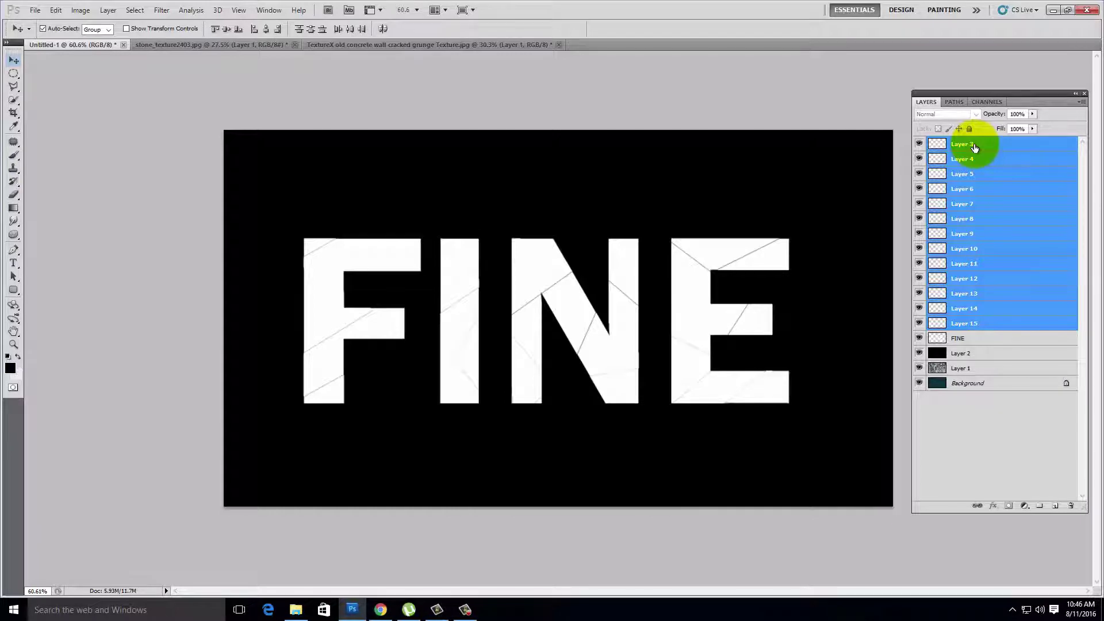
- Group the fragment layers into Group 1 and select Layer 3
key("ctrl+g")
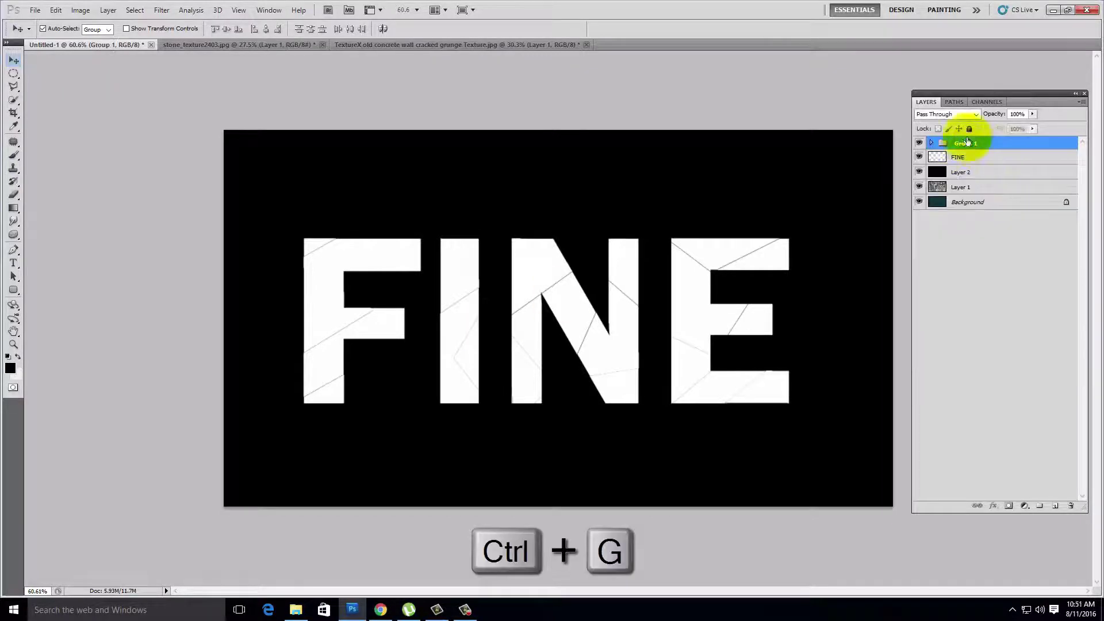
left_click(930, 143)
left_click(960, 159)
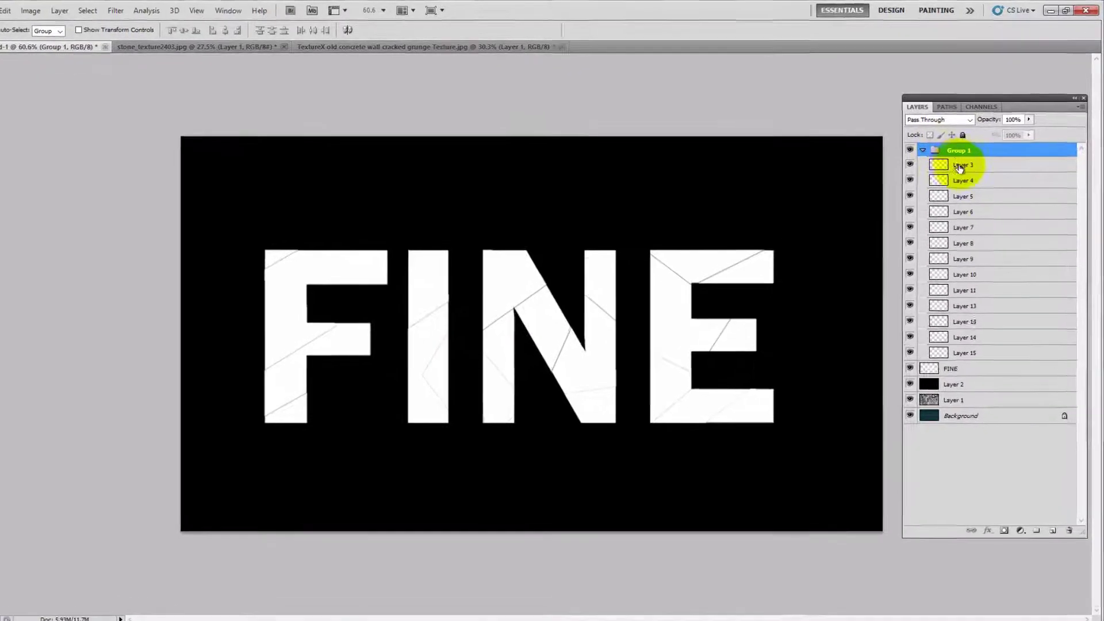
- Add a drop shadow to Layer 3 with 26% spread and a larger size
double_click(1009, 188)
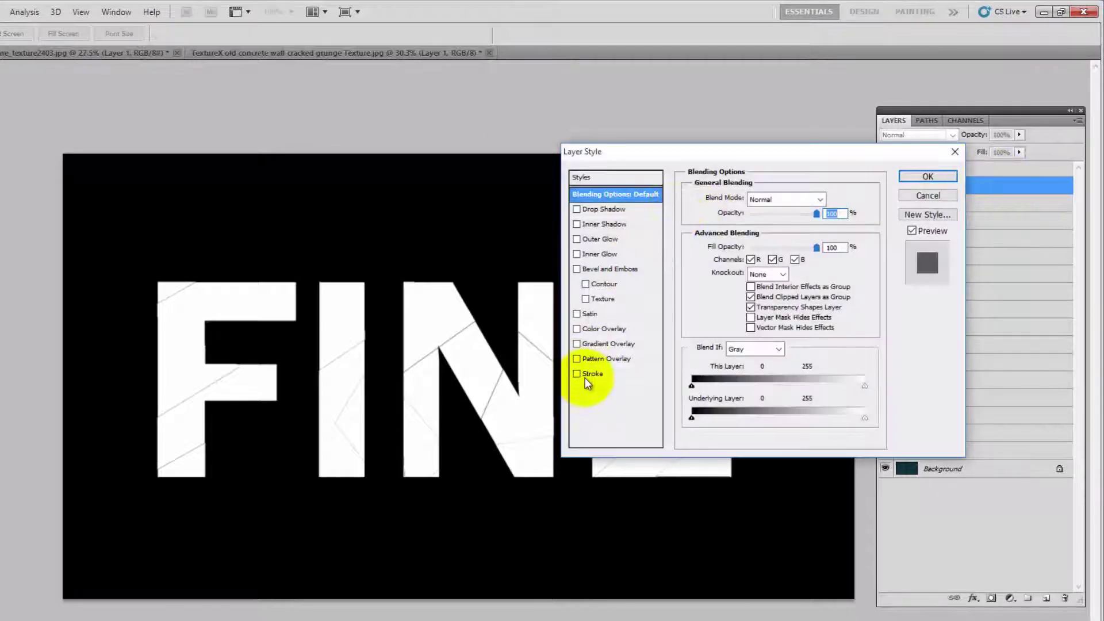
left_click(598, 209)
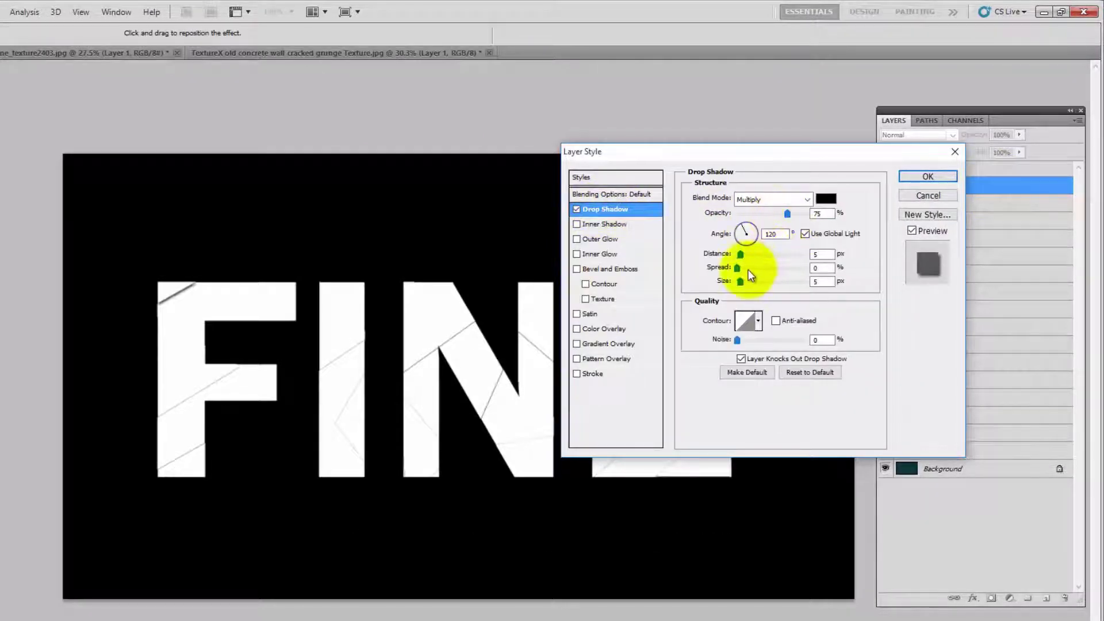
left_click_drag(737, 268, 747, 268)
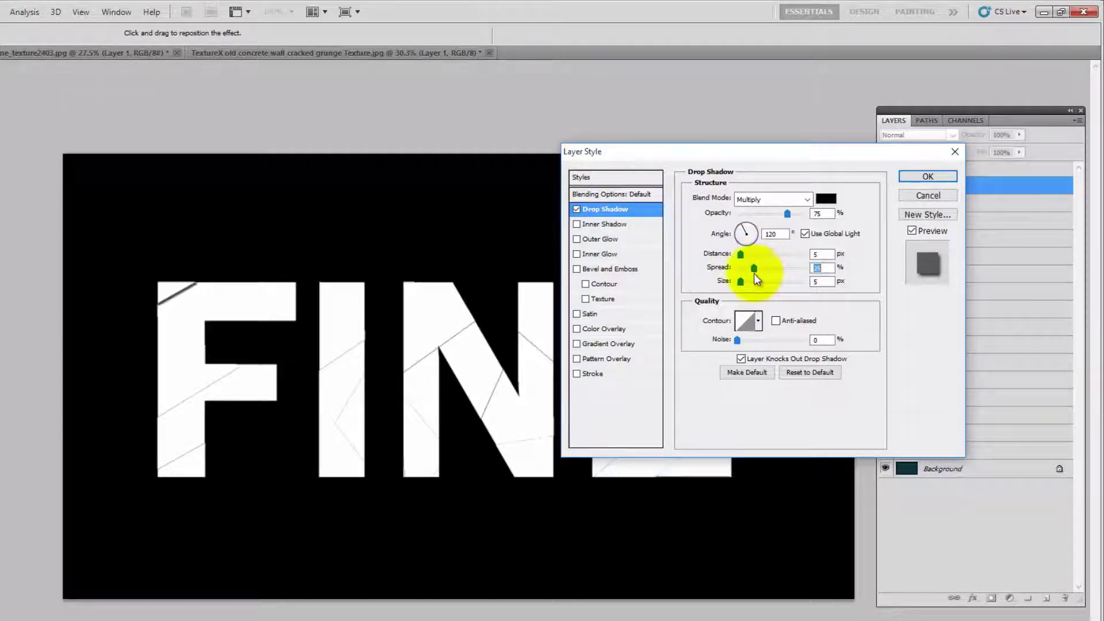
left_click_drag(741, 281, 744, 282)
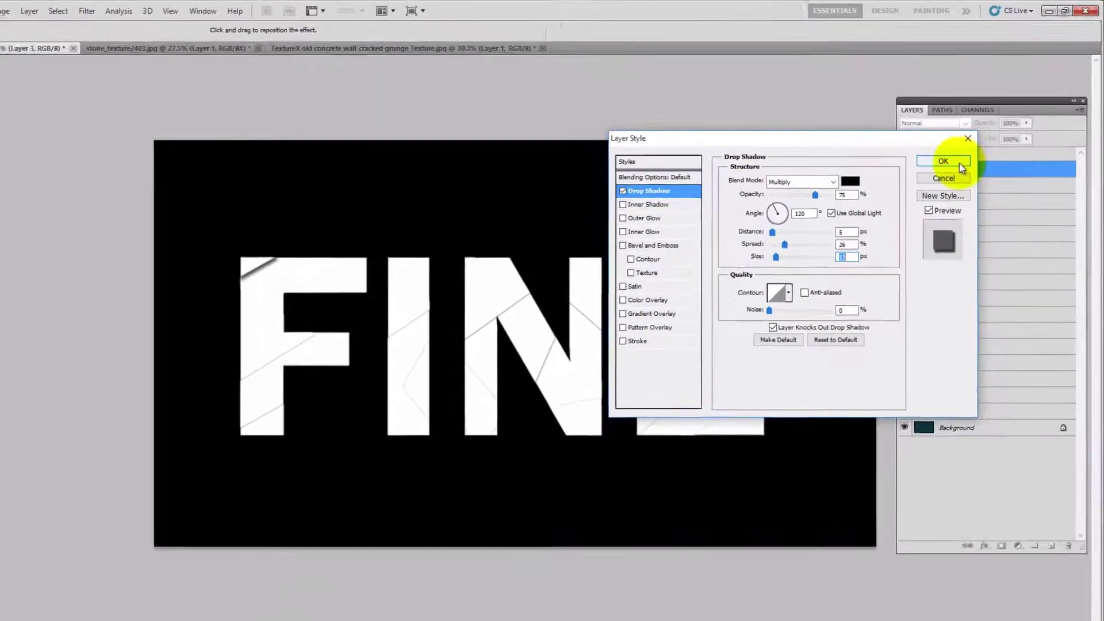
- Confirm the shadow and copy it from Layer 3 onto Layers 4 through 15
left_click(959, 163)
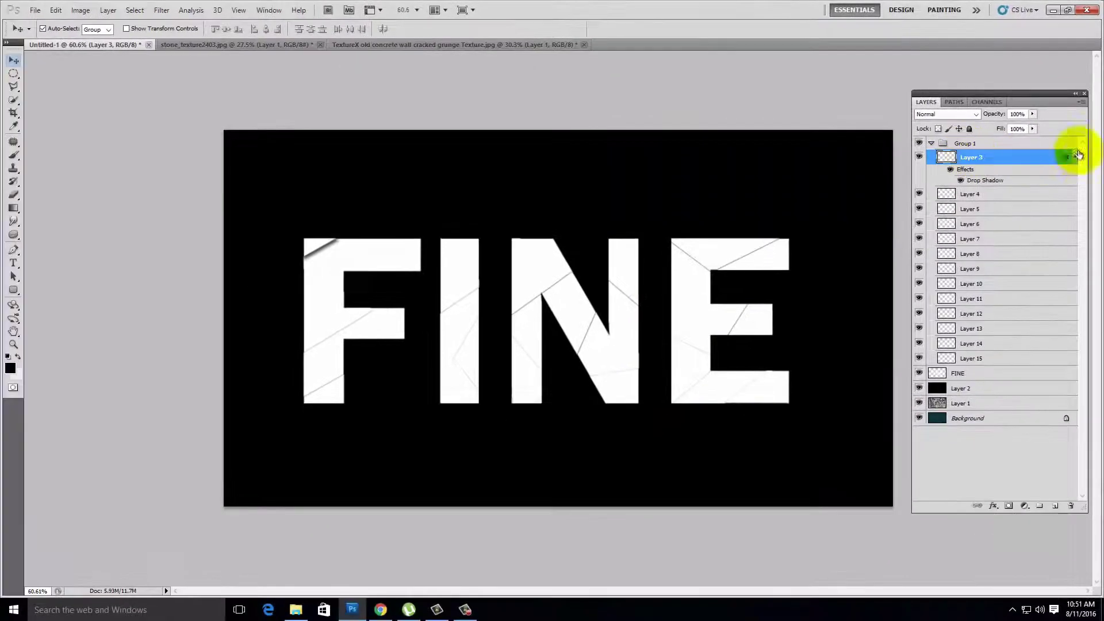
left_click_drag(1065, 159, 1065, 304)
left_click_drag(1065, 304, 1066, 377)
mouse_move(1065, 378)
left_mouse_down()
mouse_move(1064, 439)
mouse_move(1064, 353)
mouse_move(1065, 463)
left_mouse_up()
left_click_drag(1064, 362, 1064, 424)
scroll(982, 267, "up", 10)
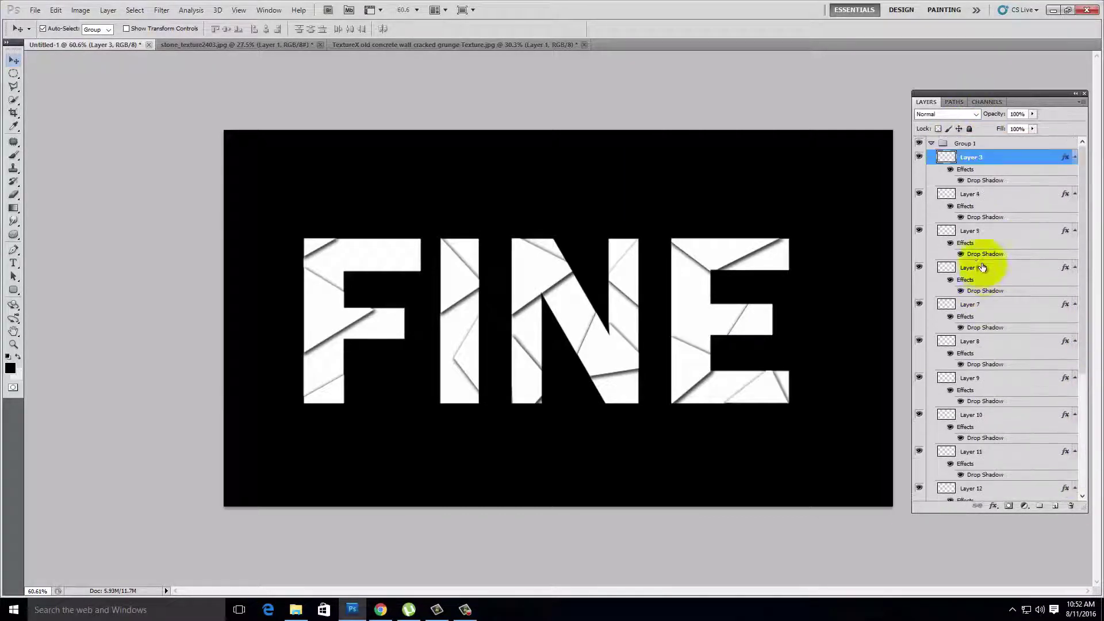
left_click(931, 145)
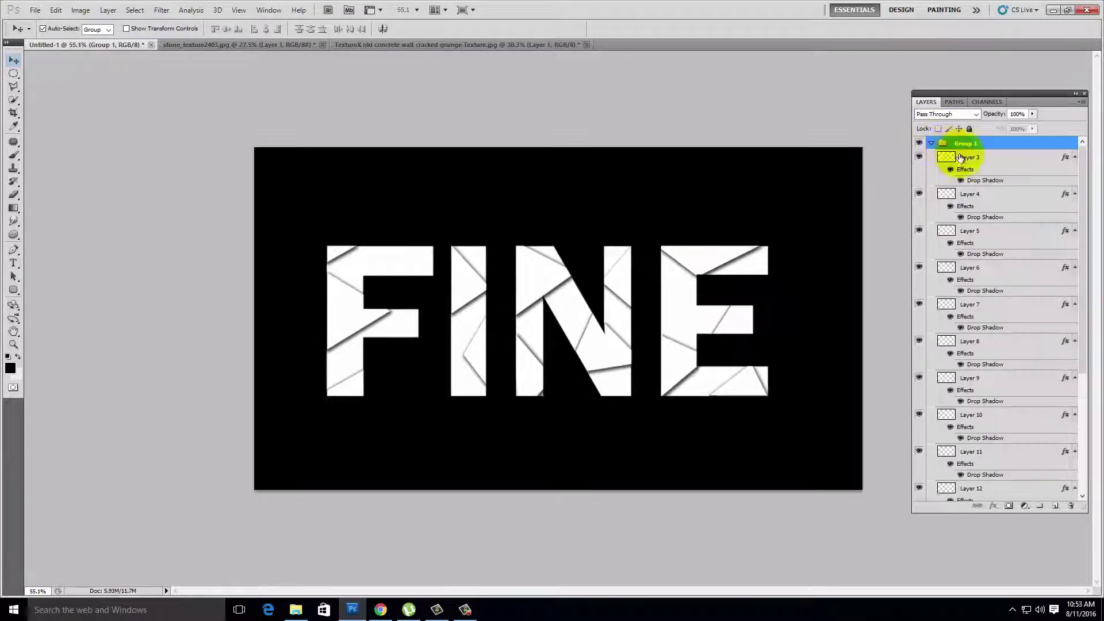
- Nudge and tilt the F fragments on Layers 4 and 5
left_click(966, 143)
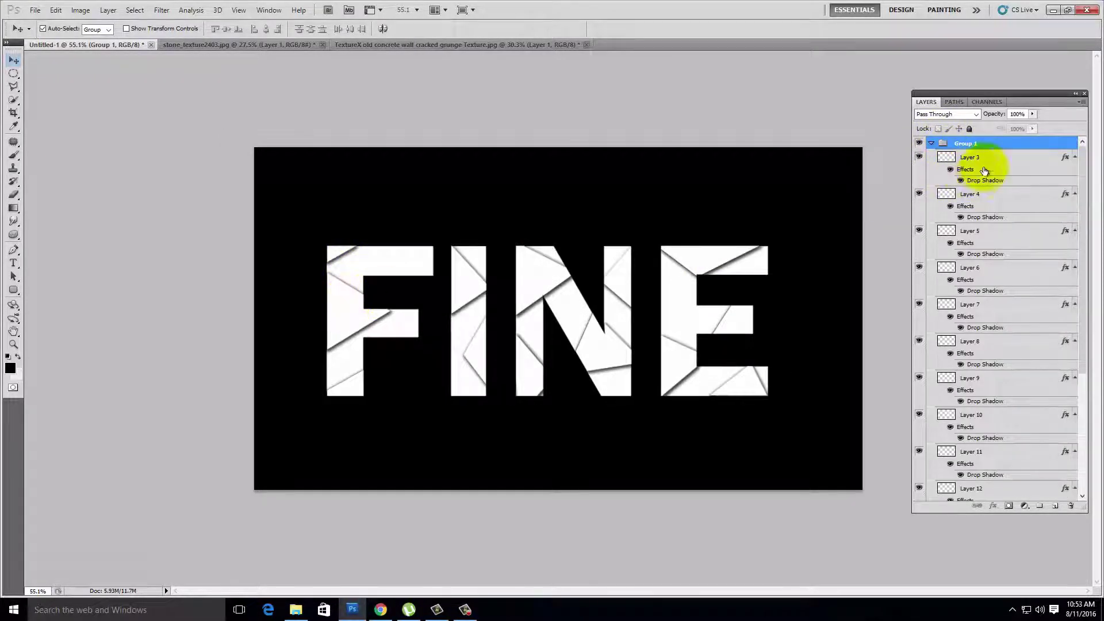
left_click(333, 295)
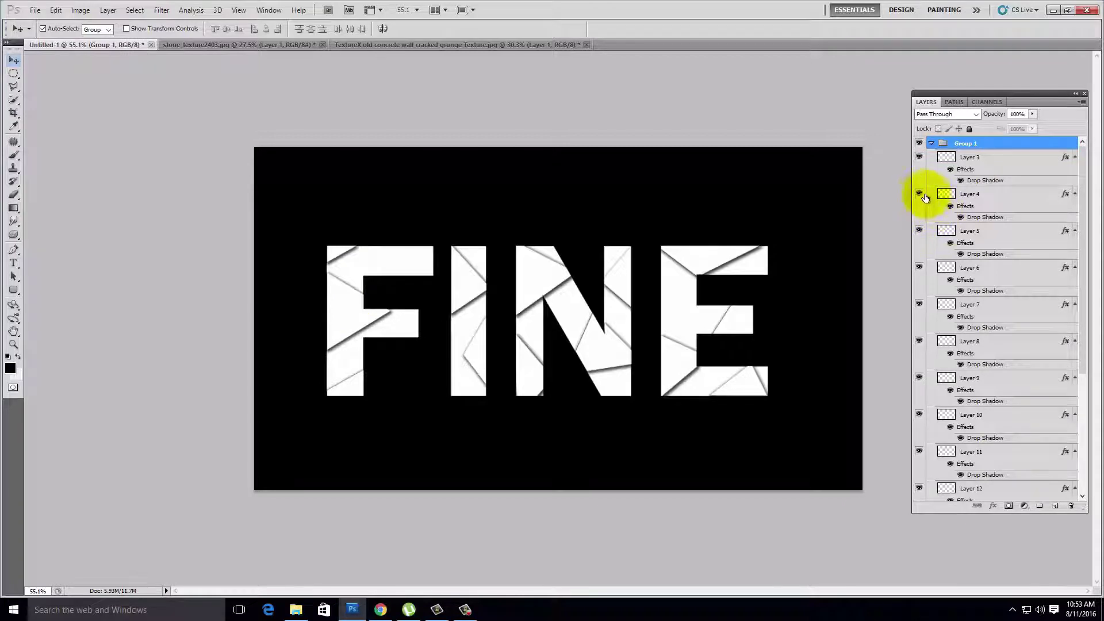
left_click(983, 193)
key("ctrl+t")
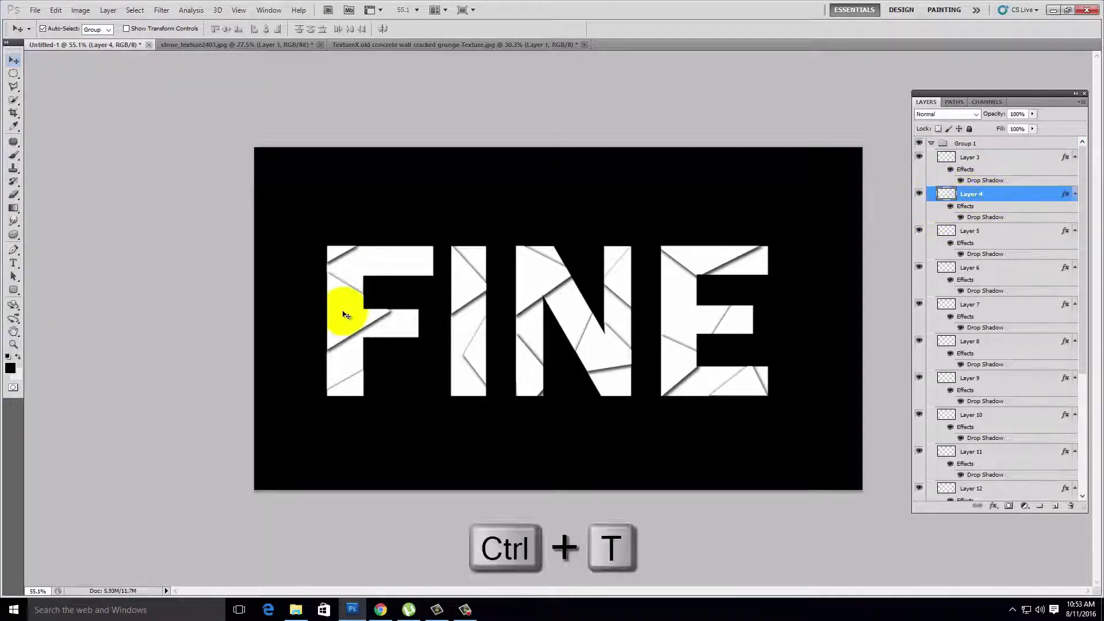
scroll(345, 315, "up", 3)
scroll(322, 244, "up", 2)
key("Return")
left_click(321, 427)
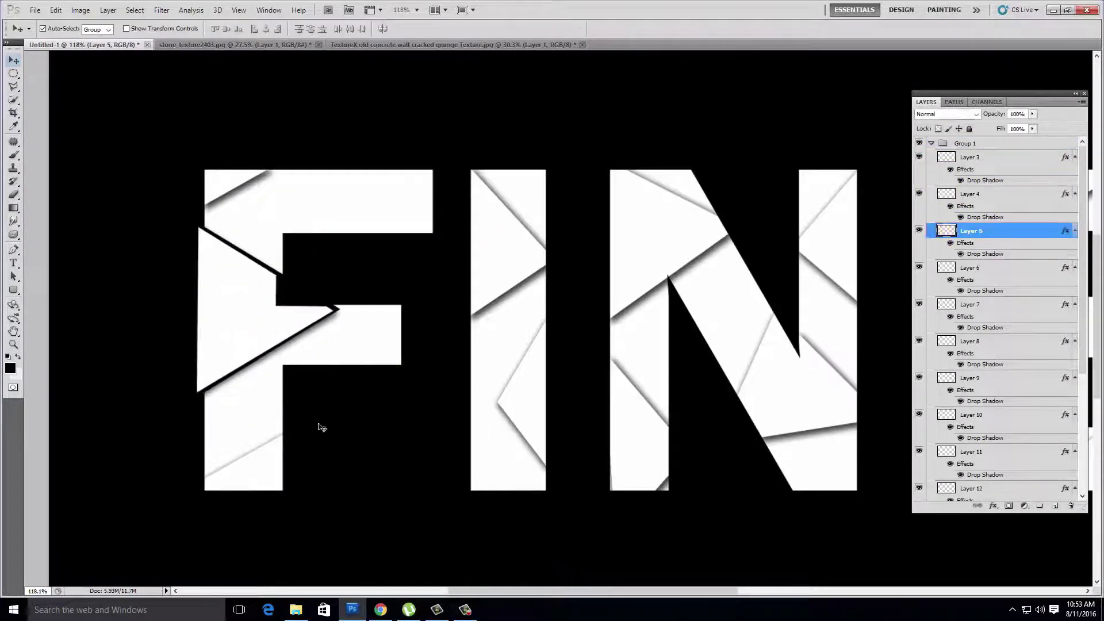
key("ctrl+t")
scroll(264, 460, "down", 1)
- Transform the I fragment on Layer 6 and the N fragments on Layers 8 and 11
left_click(493, 249, "ctrl")
key("ctrl+t")
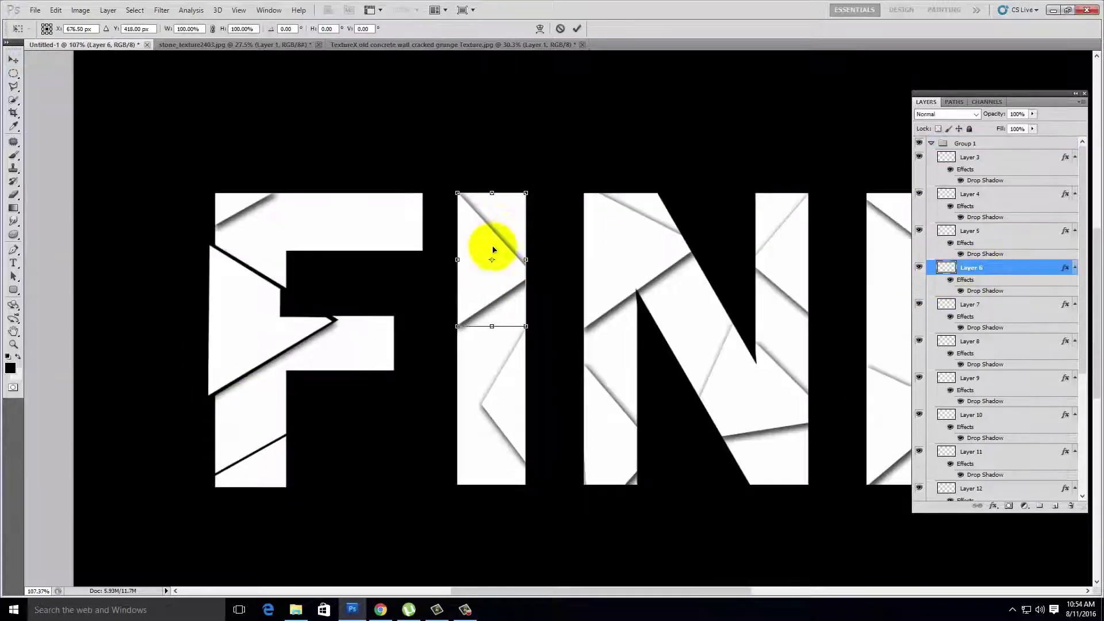
key("Return")
left_click(510, 419, "ctrl")
key("Return")
left_click(985, 345)
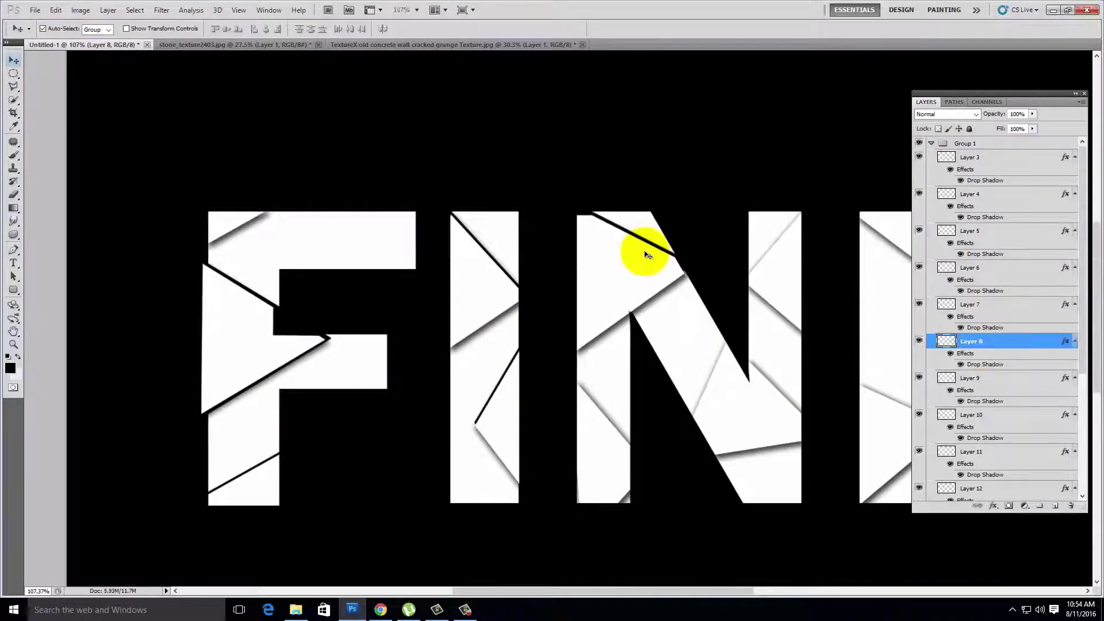
scroll(647, 255, "down", 1)
left_click(972, 452)
scroll(690, 374, "down", 1)
key("ctrl+t")
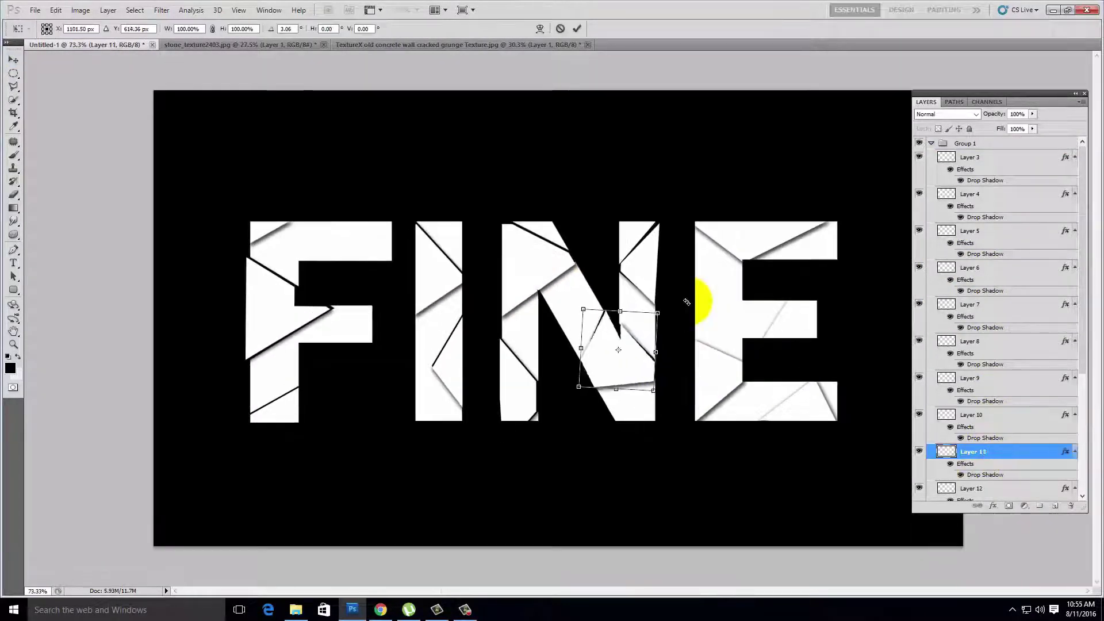
- Rotate the E fragments, Layer 13 by about 11 degrees, and shift the lower-left piece
key("Return")
left_click(747, 236, "ctrl")
left_click_drag(875, 246, 875, 234)
key("Return")
left_click(776, 313, "ctrl")
left_click_drag(813, 310, 833, 304)
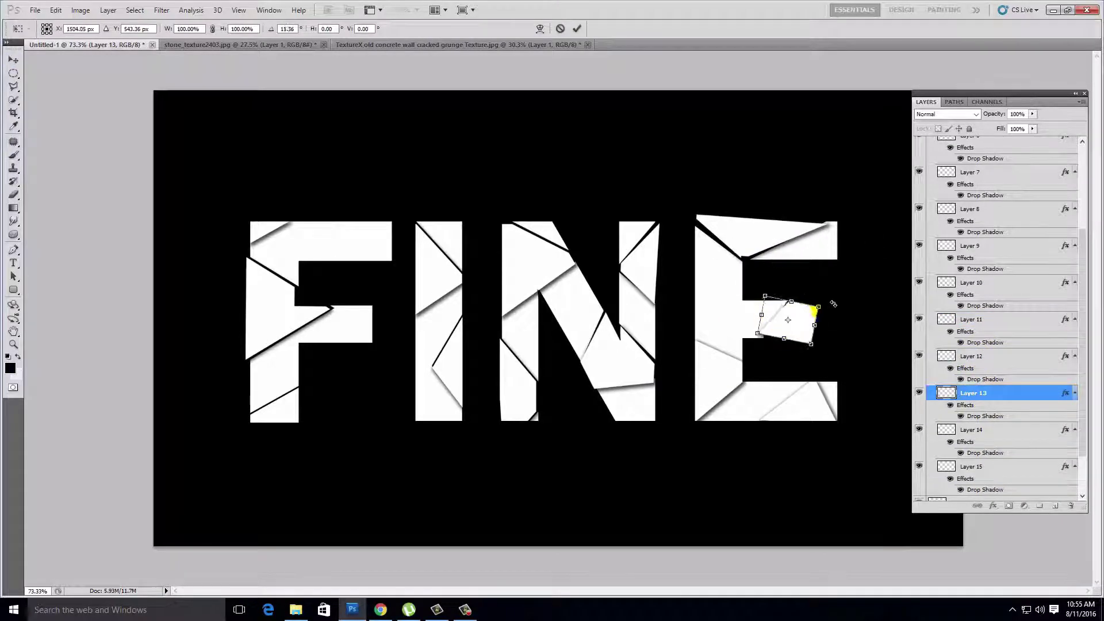
key("Return")
left_click_drag(722, 340, 715, 340)
left_click(926, 372)
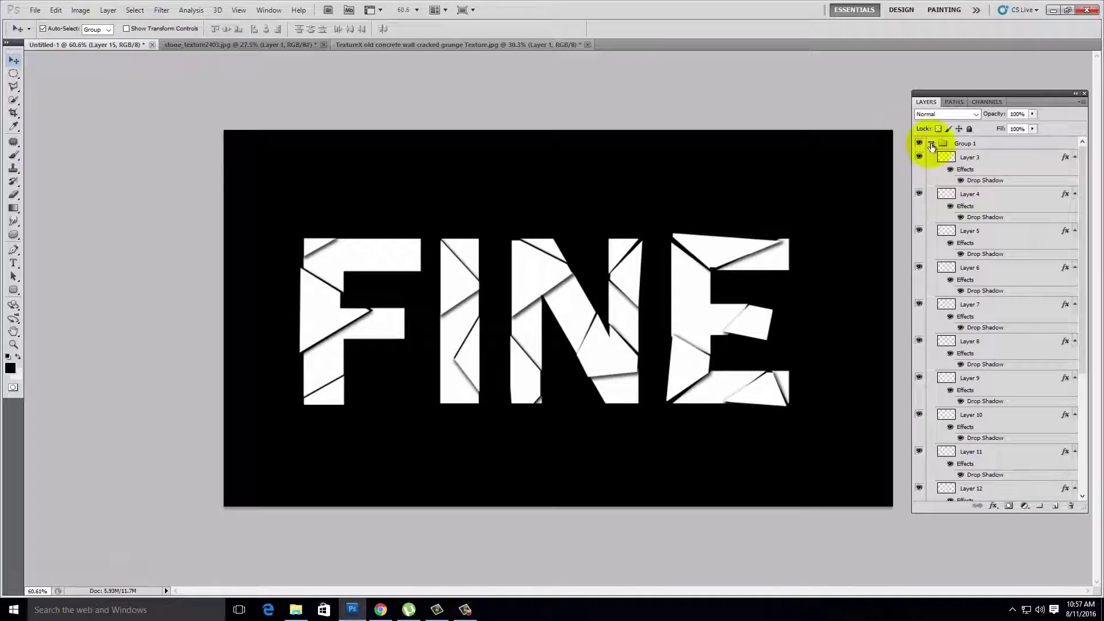
- Apply a drop shadow to the FINE layer
left_click(931, 148)
double_click(971, 157)
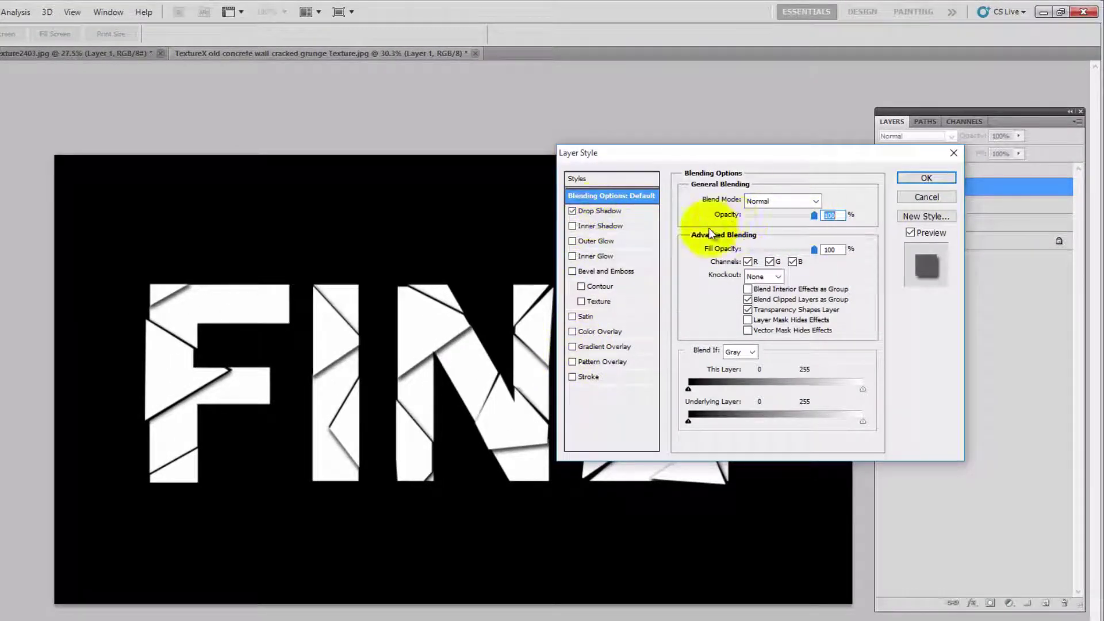
left_click(924, 179)
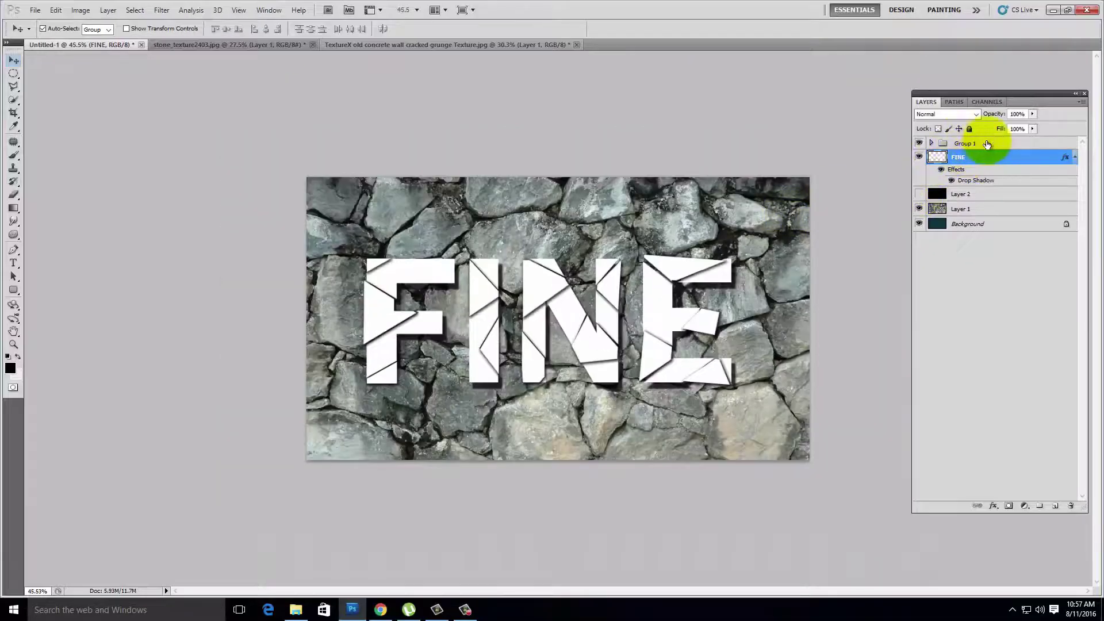
- Delete the black Layer 2 and reselect Group 1
double_click(966, 158)
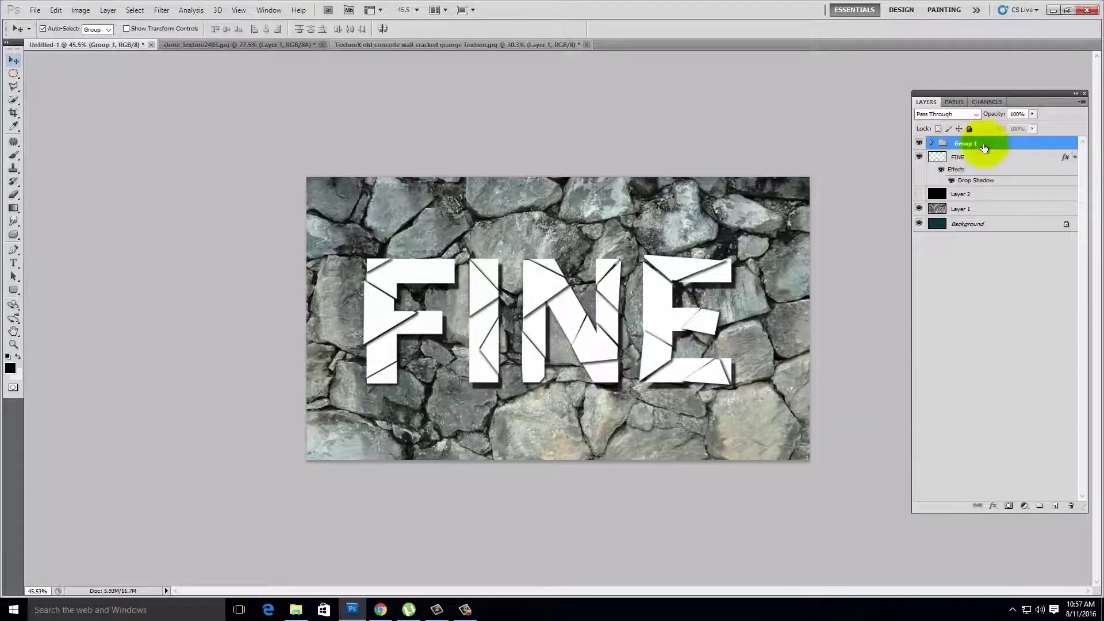
left_click_drag(964, 190, 1071, 506)
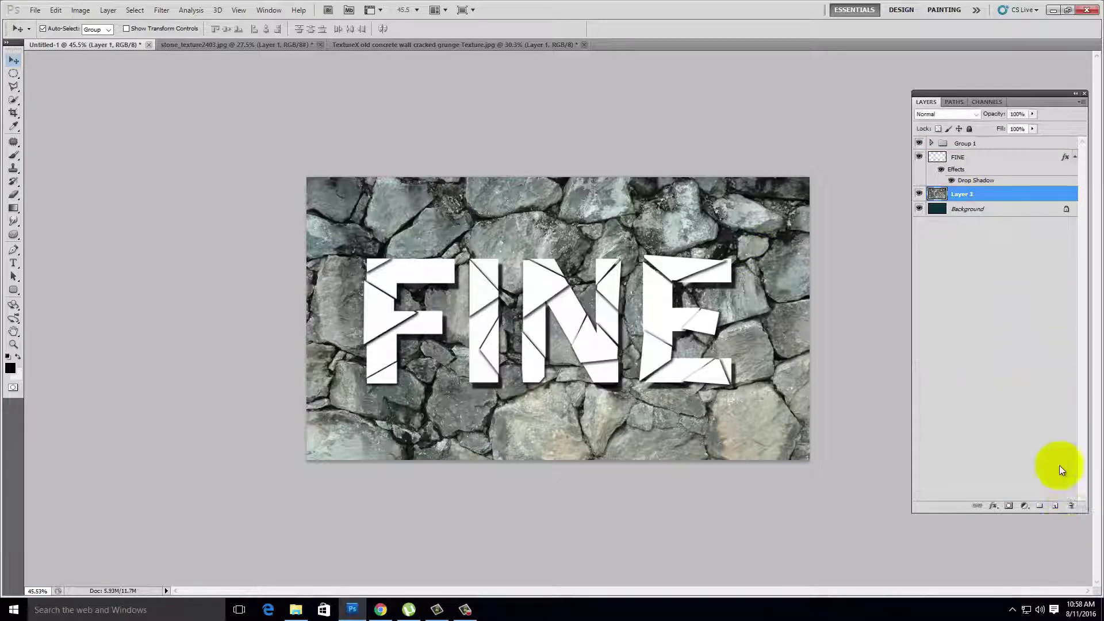
left_click(964, 163)
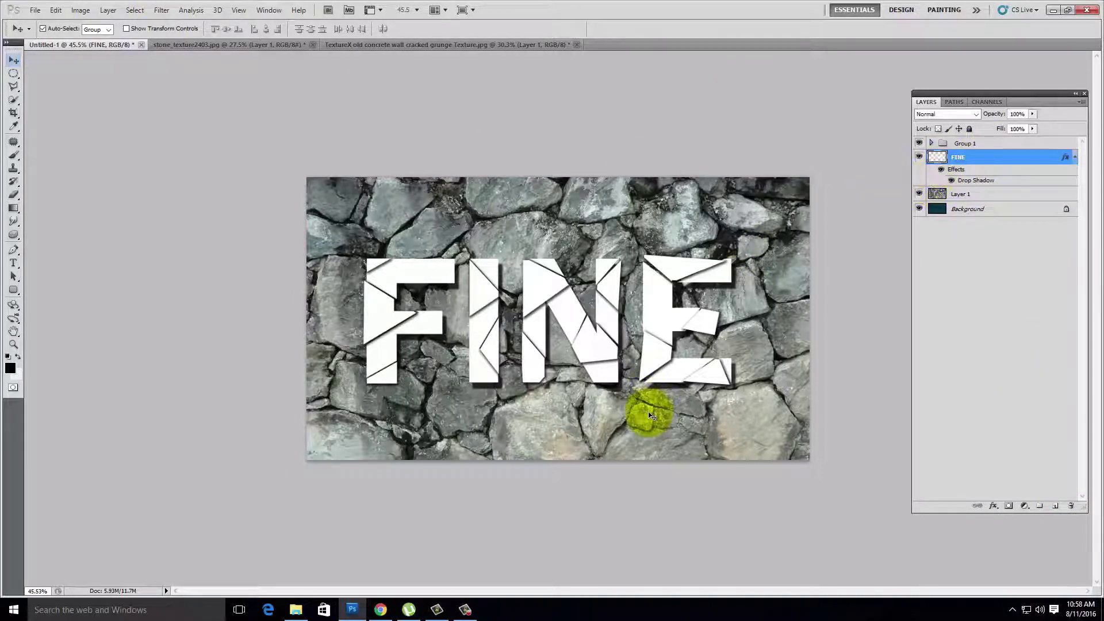
left_click(965, 143)
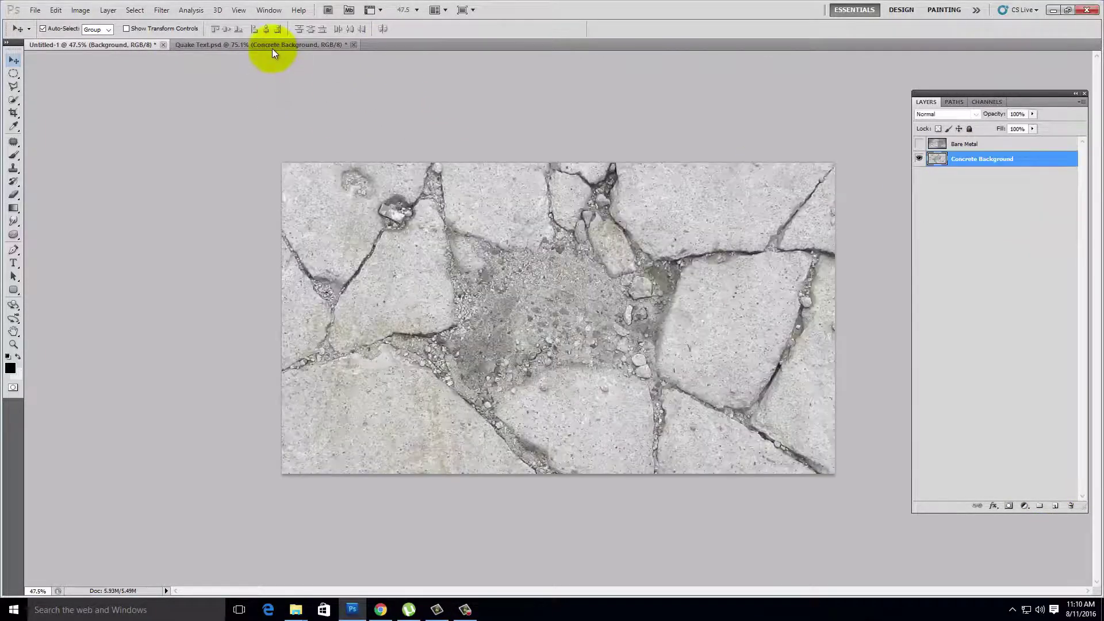
- Bring in the concrete texture, scale it to fill the canvas, and return to Quake Text.psd
mouse_move(492, 221)
left_mouse_down()
mouse_move(167, 74)
mouse_move(506, 224)
mouse_move(495, 247)
left_mouse_up()
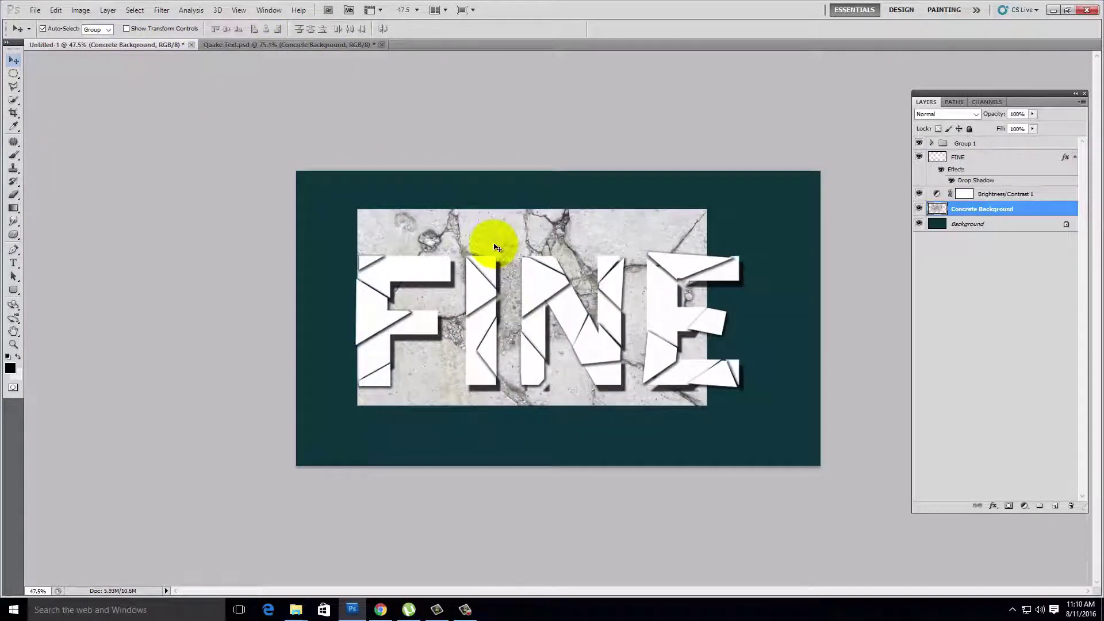
key("ctrl+t")
left_click_drag(707, 406, 813, 478)
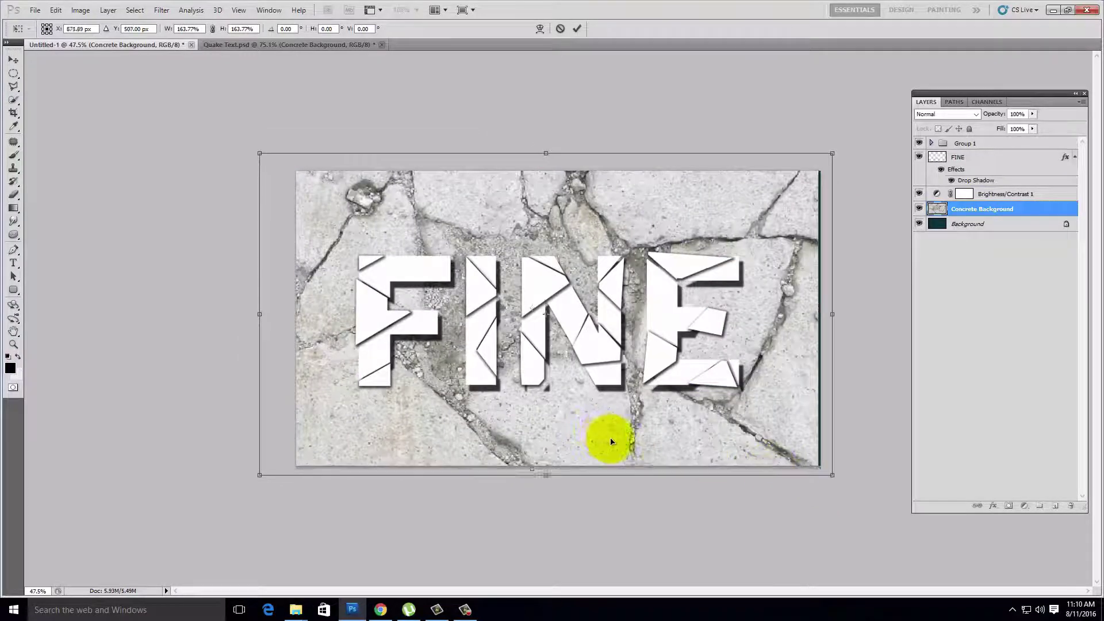
left_click_drag(814, 478, 826, 468)
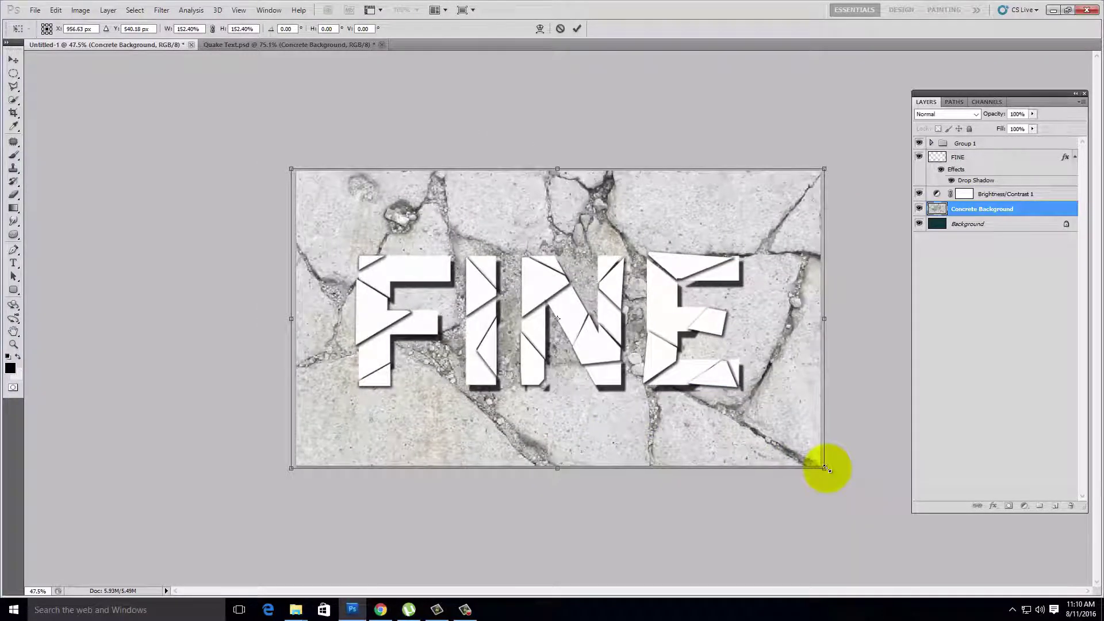
key("Return")
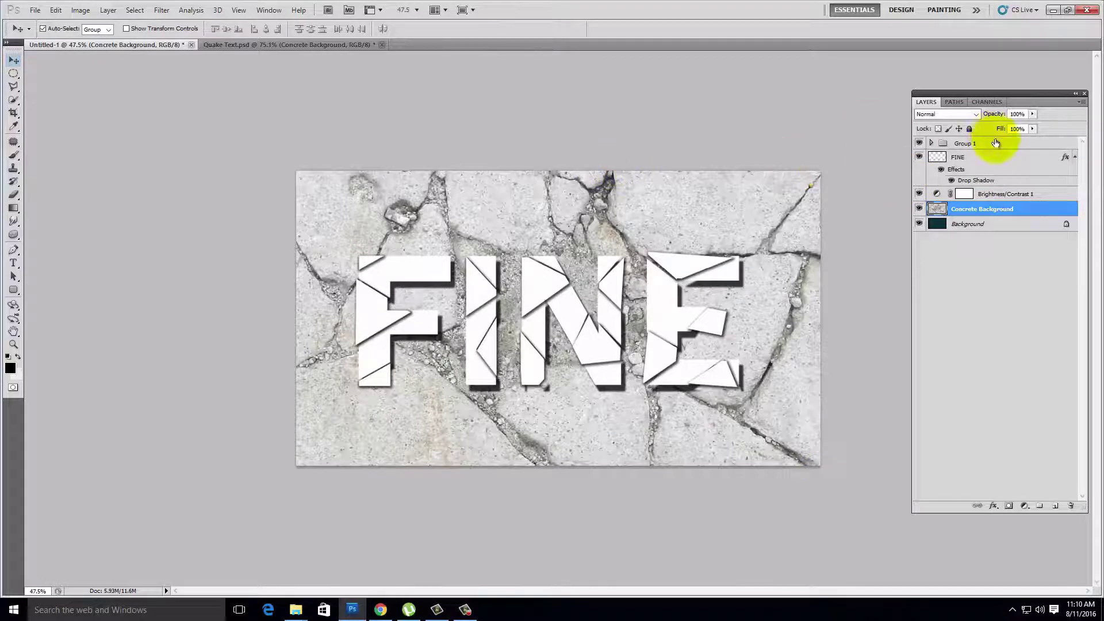
left_click(991, 143)
left_click(254, 44)
- Bring the Bare Metal texture into the FINE document and scale it about 159% to cover the canvas
left_click(919, 158)
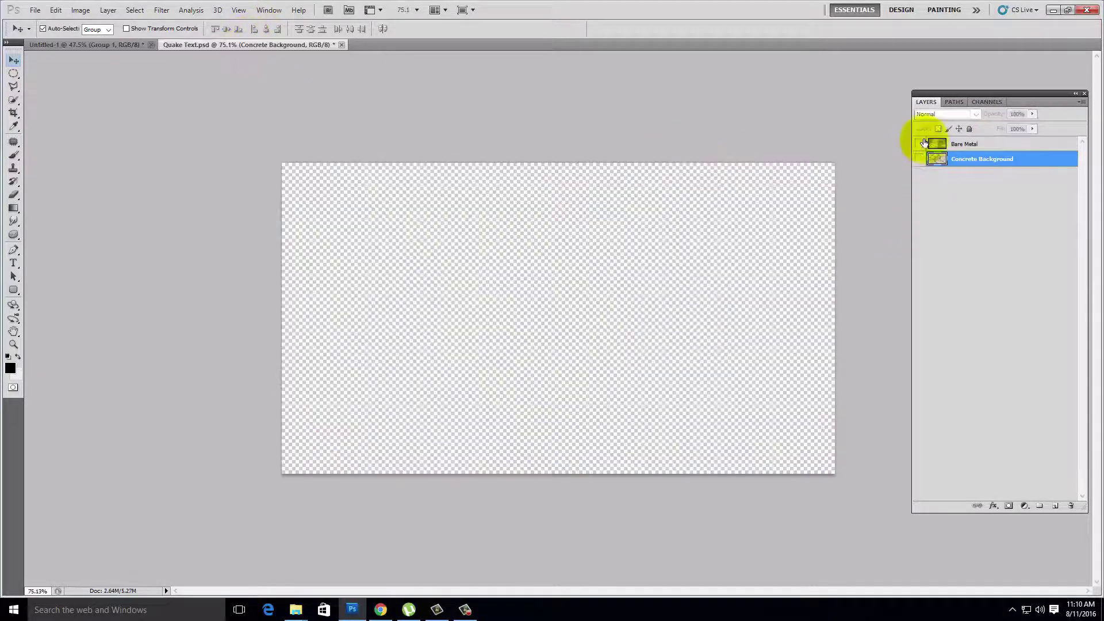
mouse_move(560, 250)
left_mouse_down()
mouse_move(127, 64)
mouse_move(492, 222)
mouse_move(525, 270)
mouse_move(546, 277)
left_mouse_up()
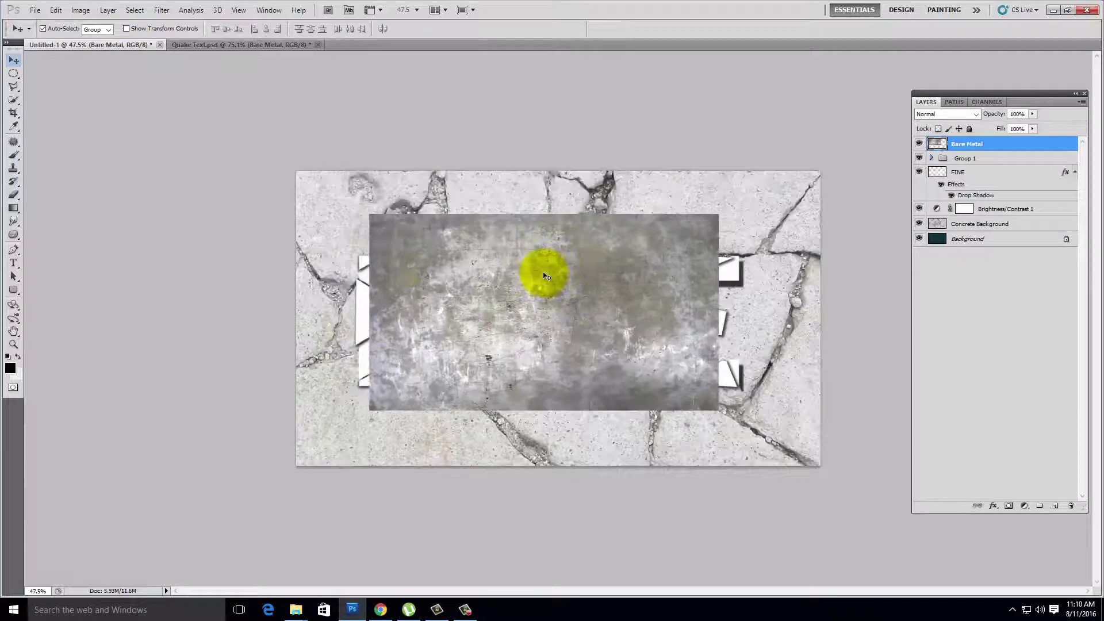
key("ctrl+t")
left_click_drag(719, 410, 820, 474)
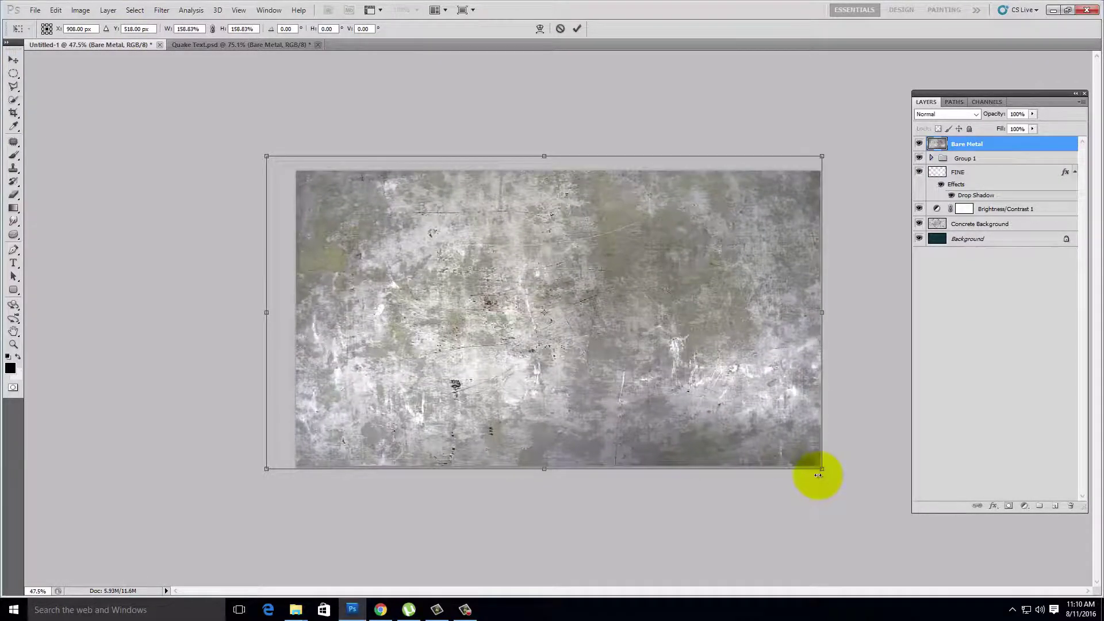
left_click_drag(808, 466, 815, 473)
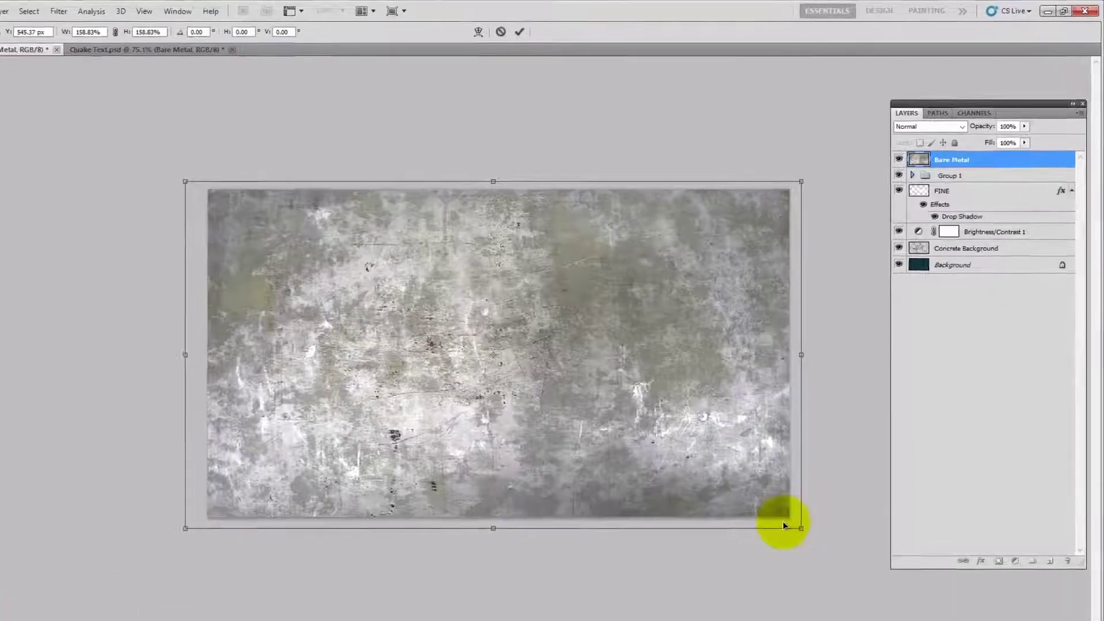
key("Return")
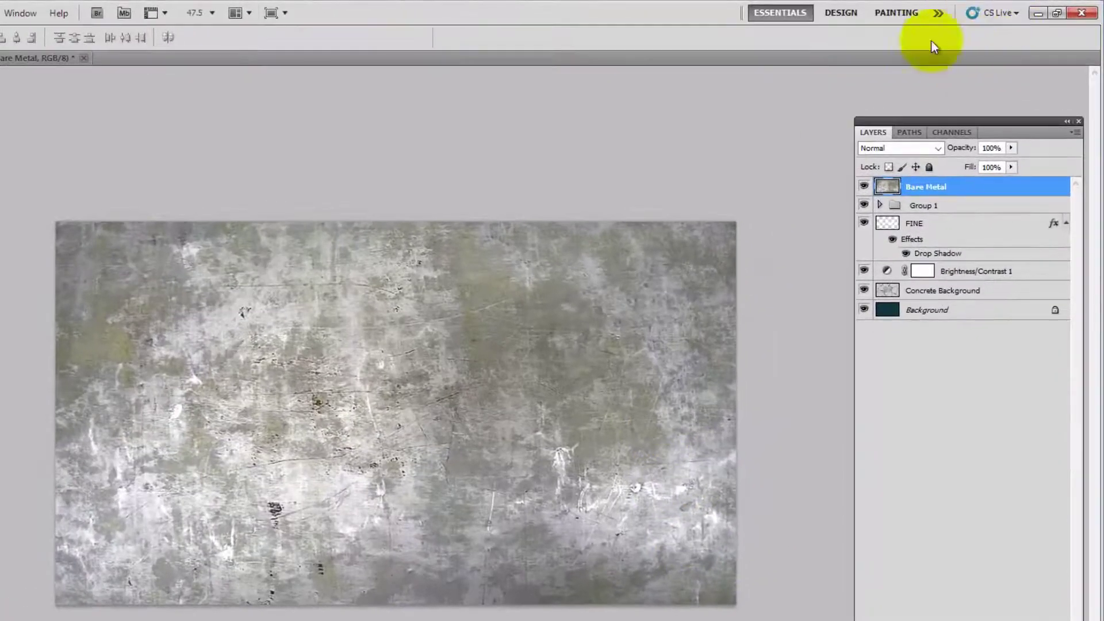
- Blend Bare Metal as Multiply and set Brightness/Contrast to -12 brightness and -21 contrast
left_click(902, 151)
left_click(889, 207)
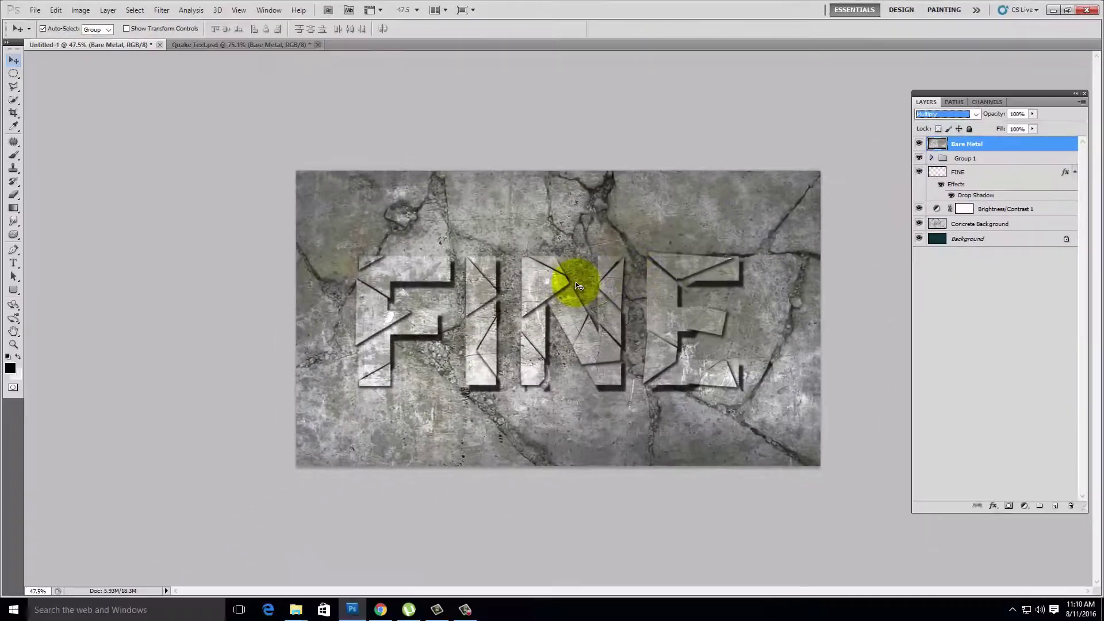
left_click(926, 209)
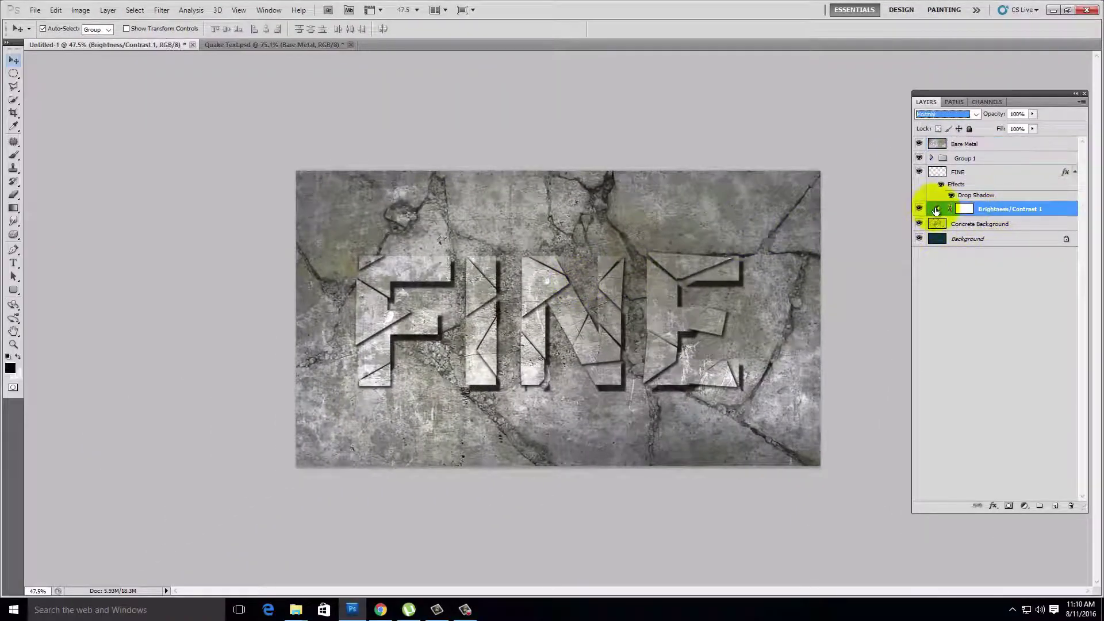
double_click(935, 209)
left_click_drag(794, 156, 784, 156)
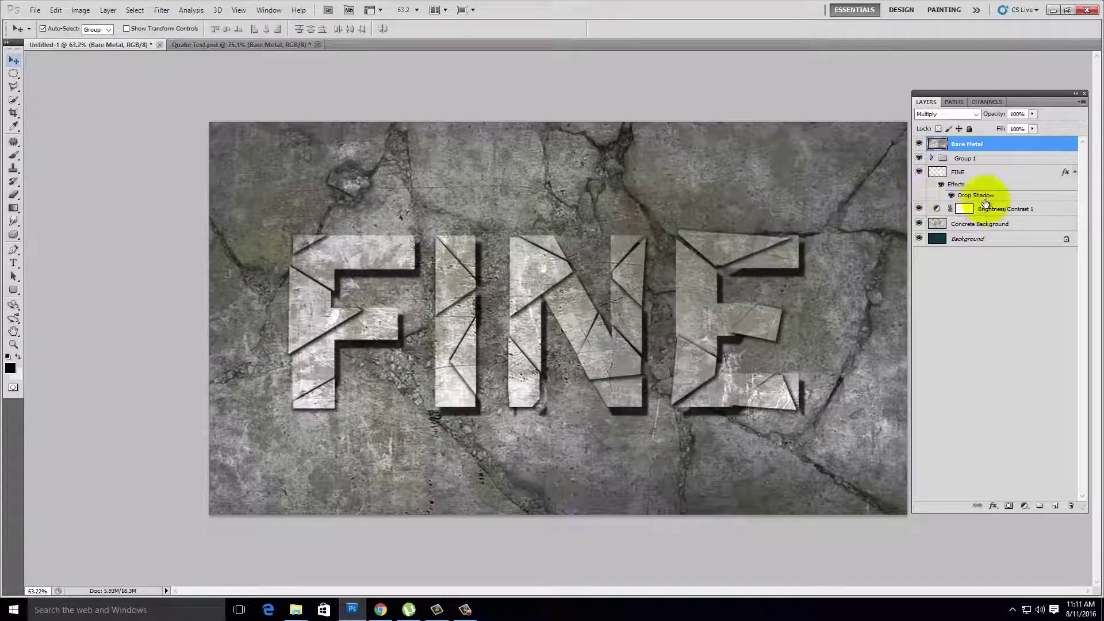
- Raise FINE's drop shadow opacity to 100%, shorten its distance and adjust its size
double_click(983, 172)
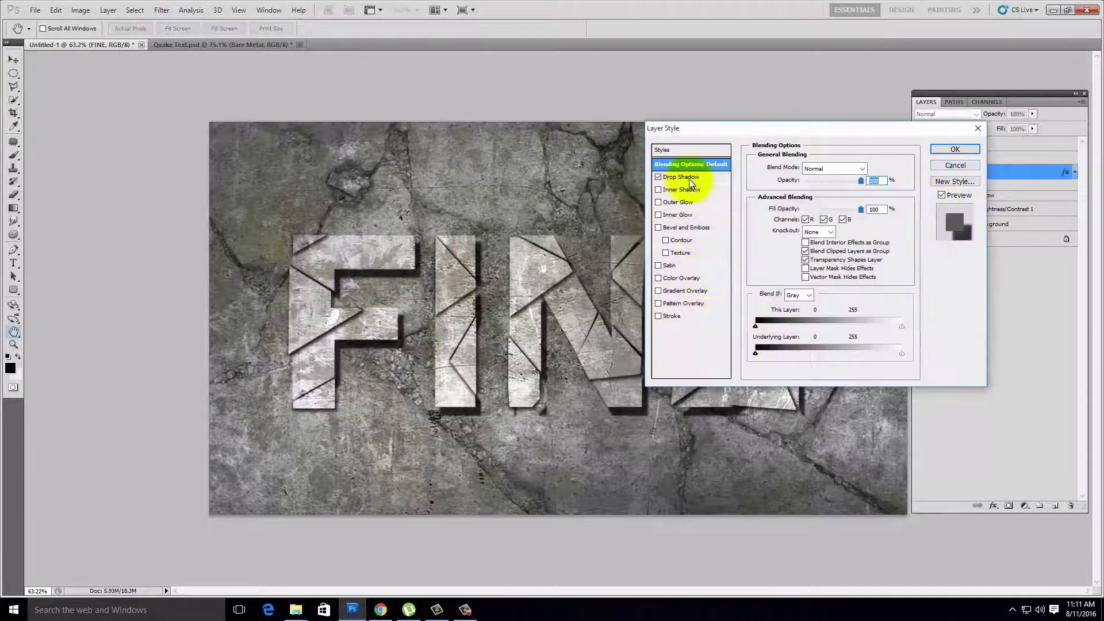
left_click(684, 177)
left_click_drag(835, 183, 849, 185)
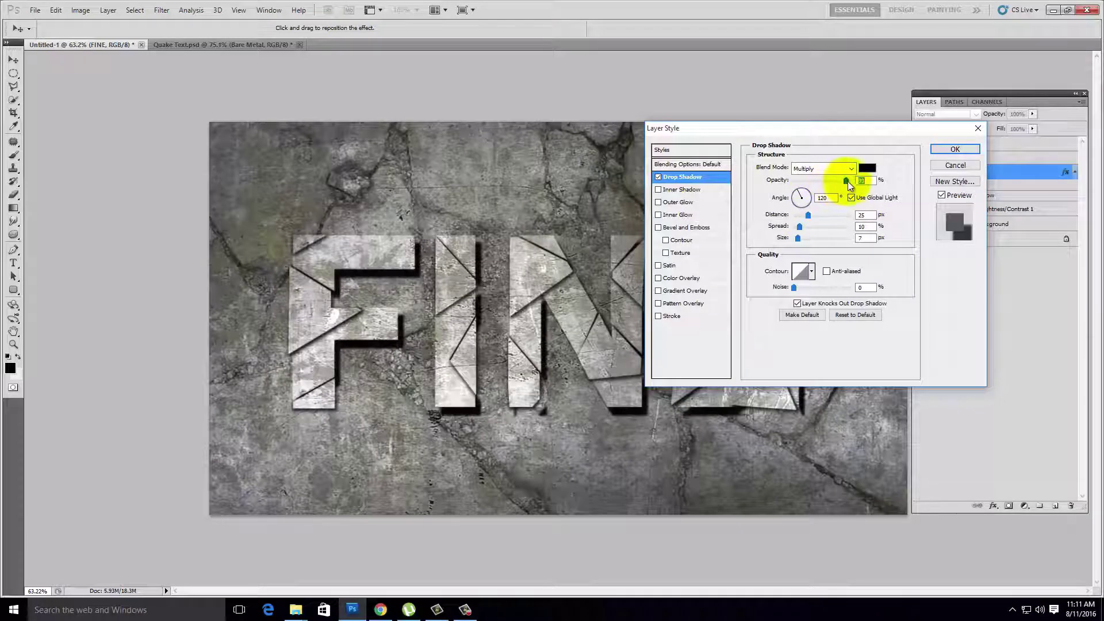
left_click_drag(807, 215, 801, 217)
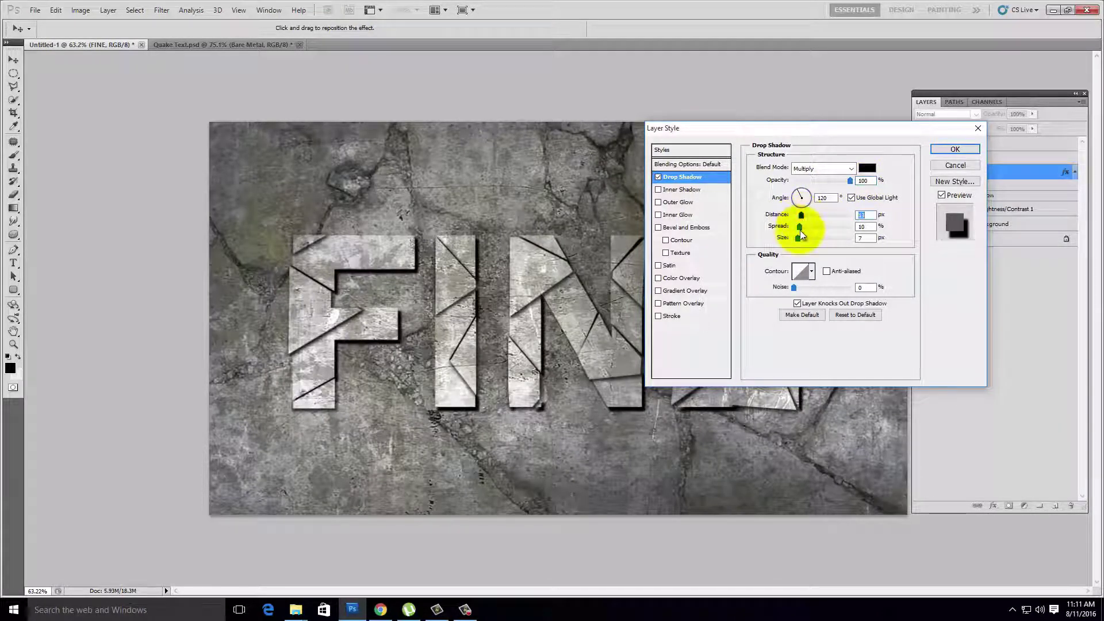
left_click_drag(799, 240, 803, 239)
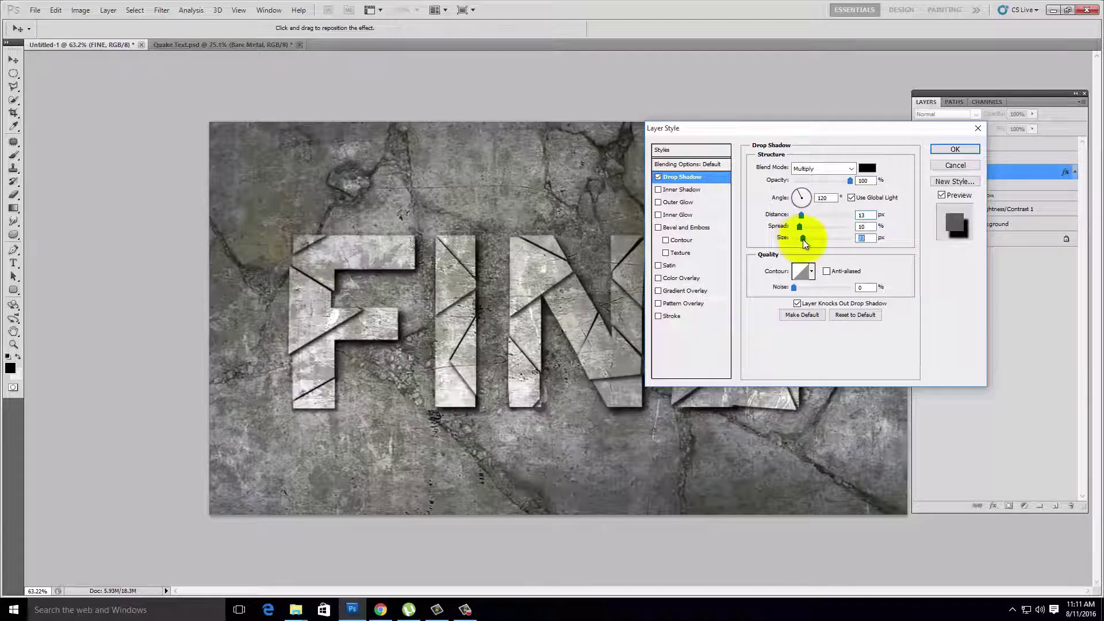
left_click(955, 149)
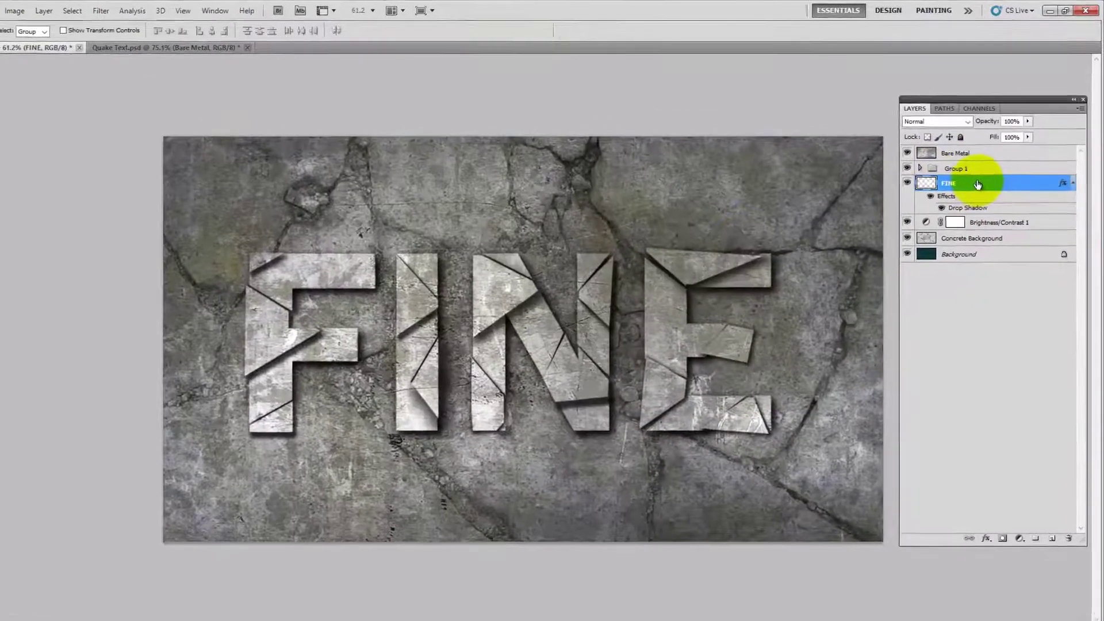
- Refine FINE's drop shadow to 16 px distance and 24% spread
double_click(1029, 173)
left_click(727, 166)
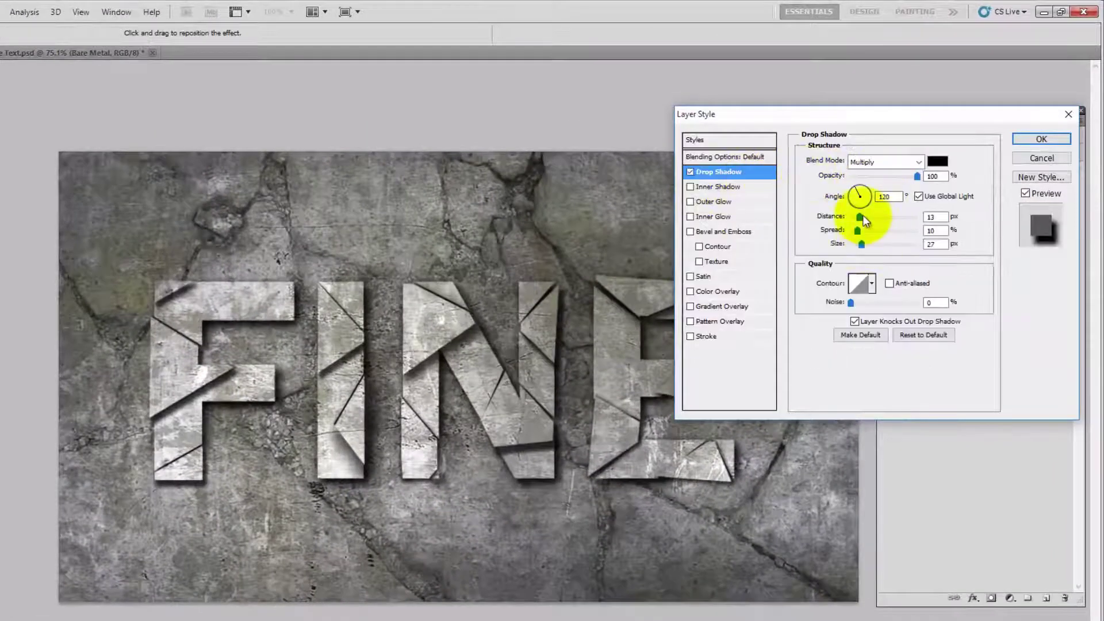
mouse_move(860, 218)
left_mouse_down()
mouse_move(872, 218)
mouse_move(850, 232)
mouse_move(873, 244)
mouse_move(851, 243)
left_mouse_up()
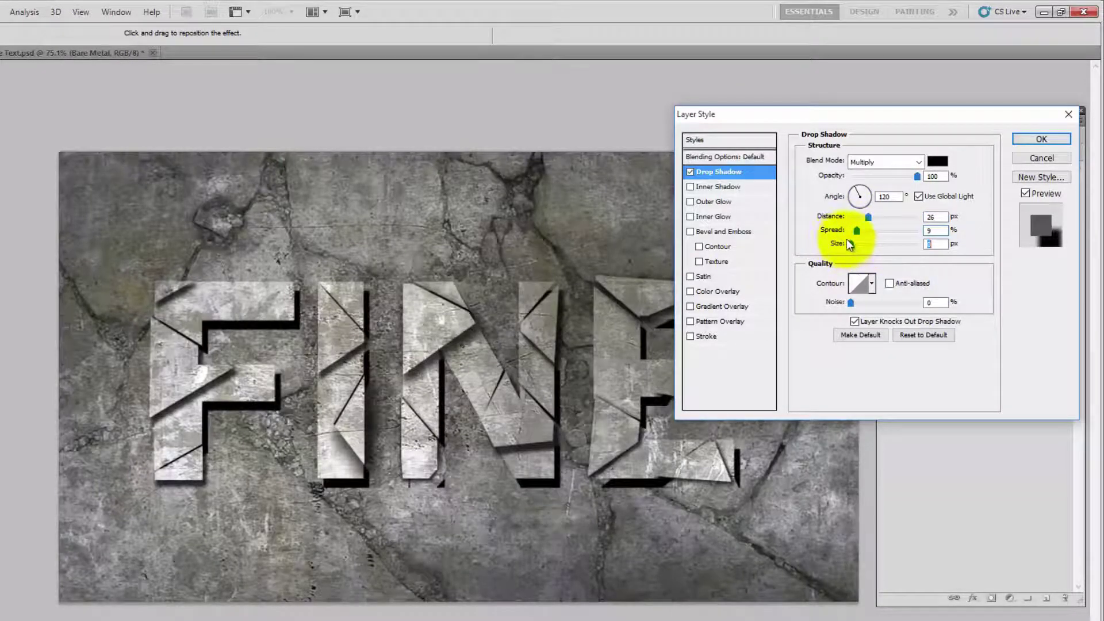
left_click_drag(853, 243, 861, 217)
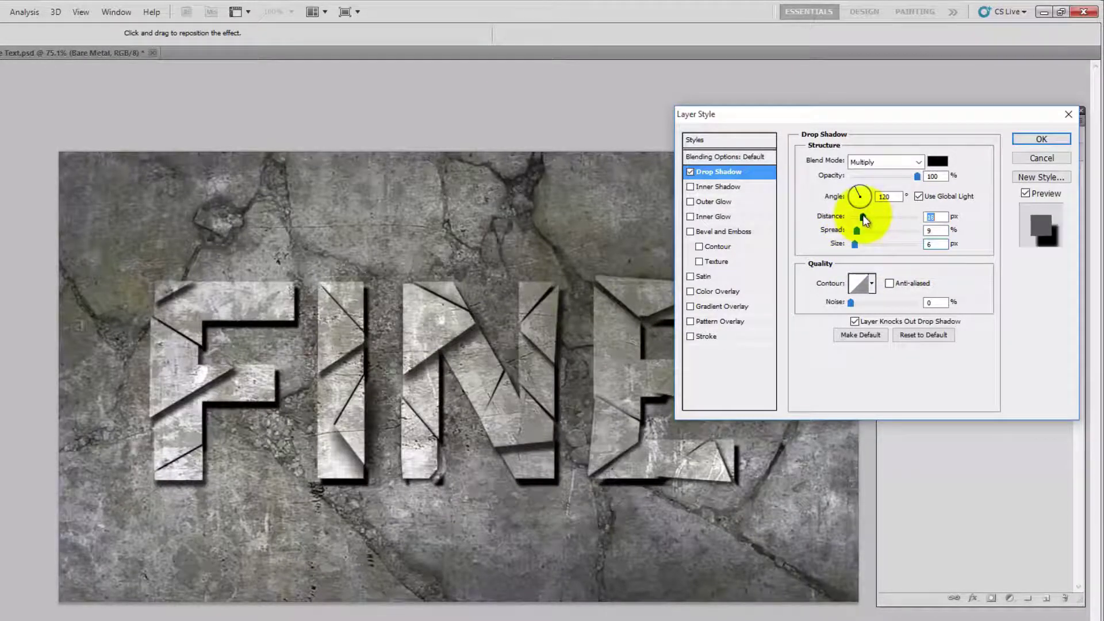
mouse_move(857, 229)
left_mouse_down()
mouse_move(874, 231)
mouse_move(864, 233)
left_mouse_up()
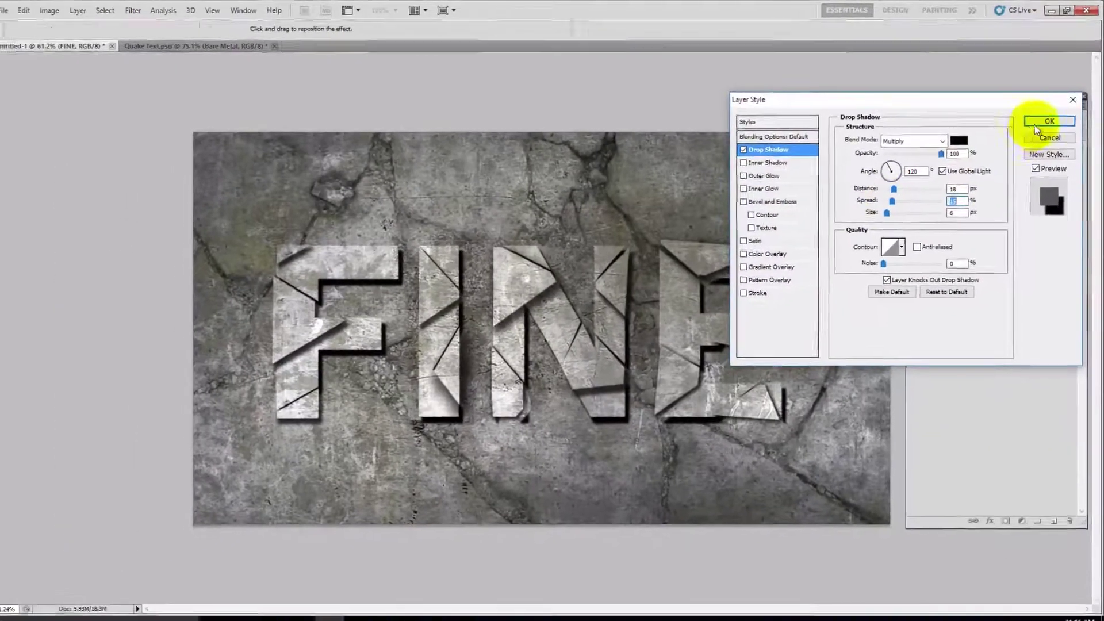
left_click(1044, 132)
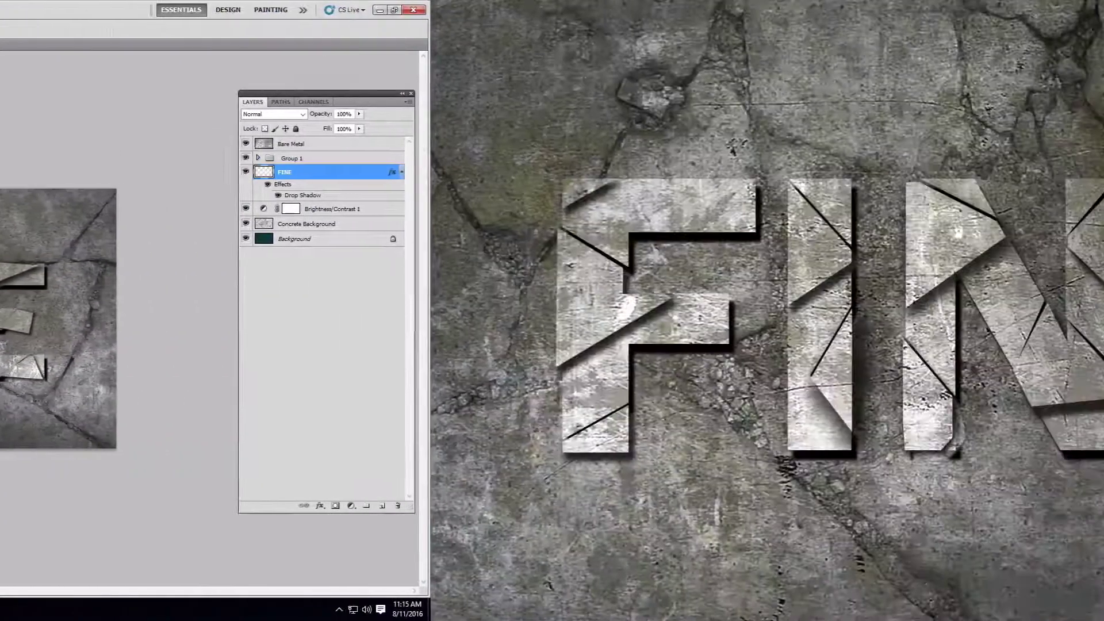